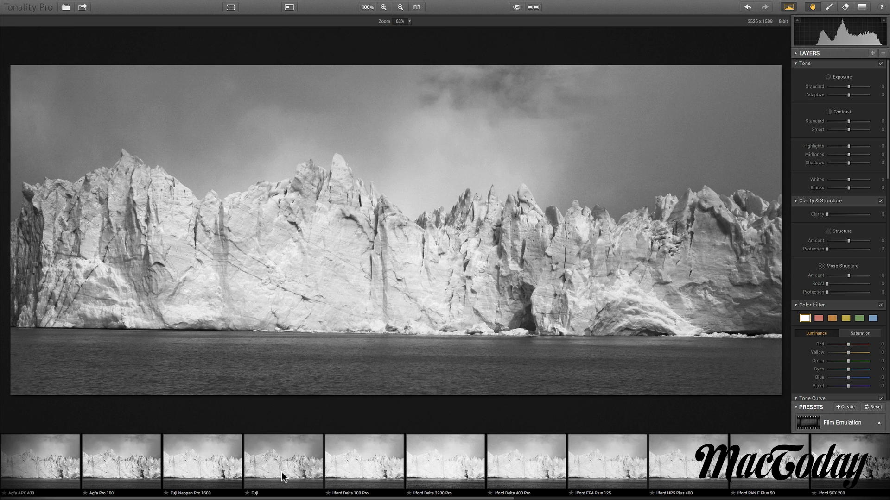
Apply the Ilford SFX 200 film emulation preset to the glacier photo and lower the preset's strength
scroll(407, 465, "right", 10)
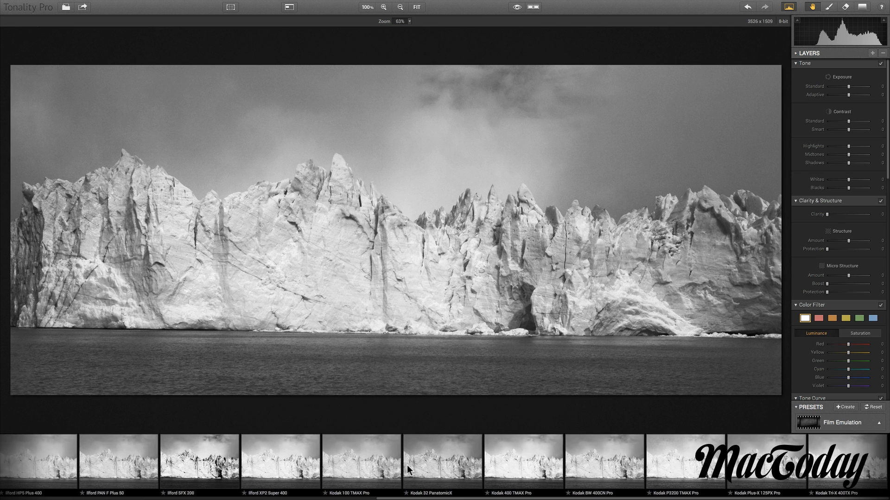
scroll(407, 466, "left", 4)
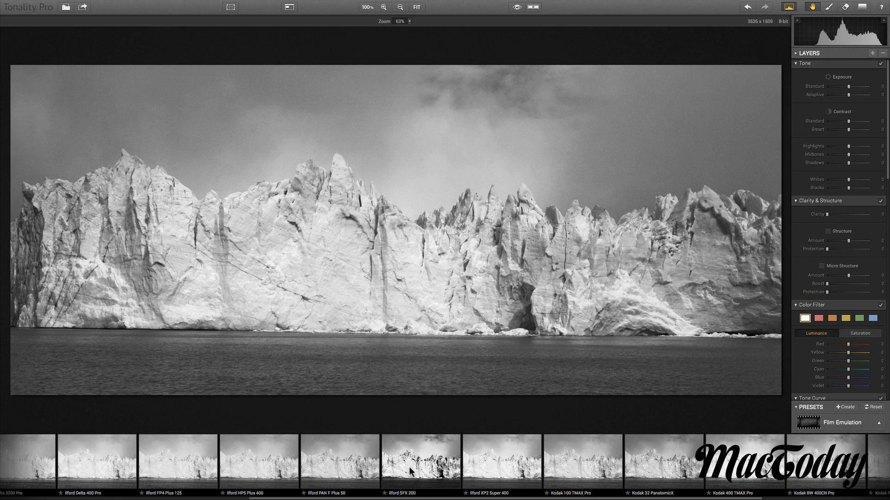
left_click(409, 466)
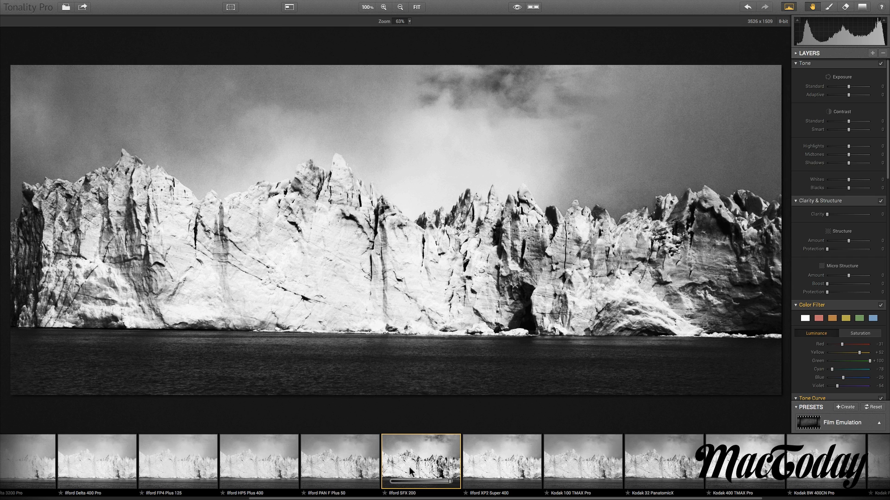
left_click(449, 482)
left_click_drag(450, 482, 416, 482)
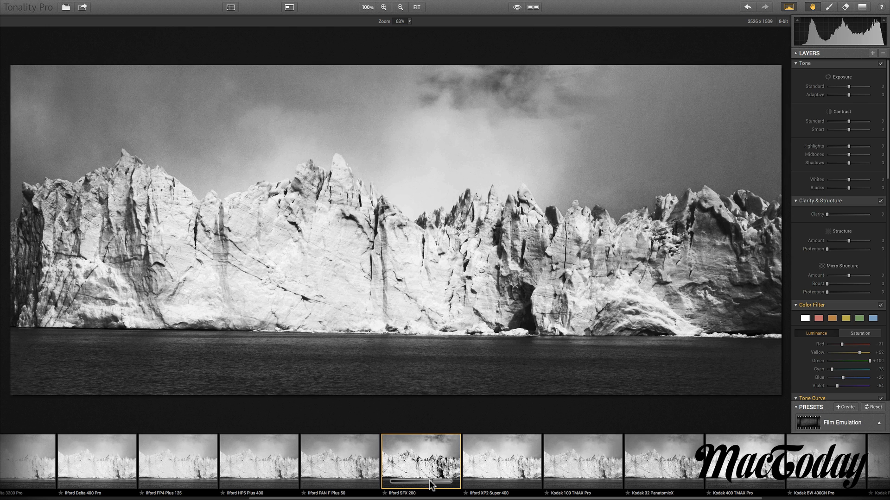
left_click(430, 484)
Try a mid-range Split Toning shadows tint and a Glow amount of 37, and reset all adjustments
scroll(836, 168, "down", 10)
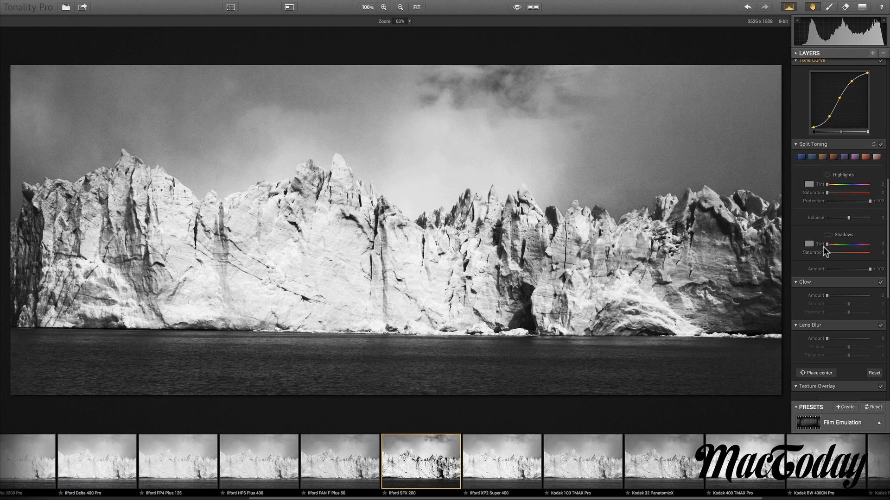
left_click_drag(828, 244, 848, 244)
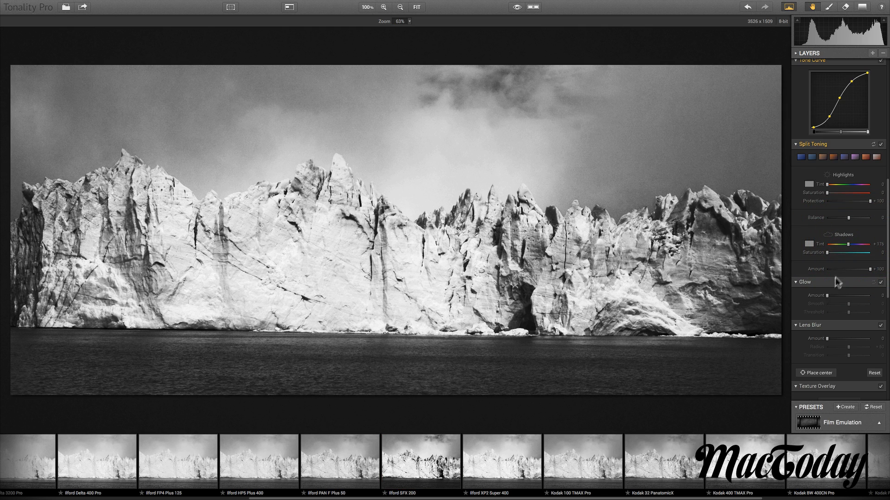
left_click_drag(827, 295, 843, 300)
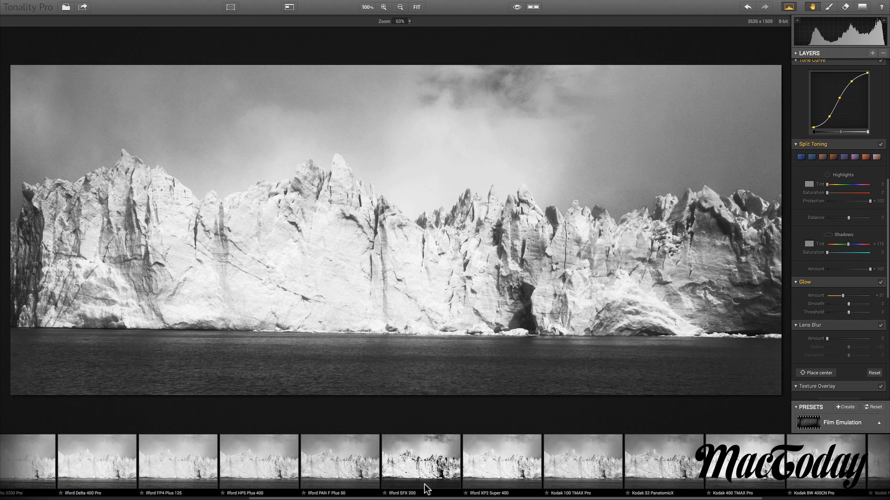
left_click(874, 407)
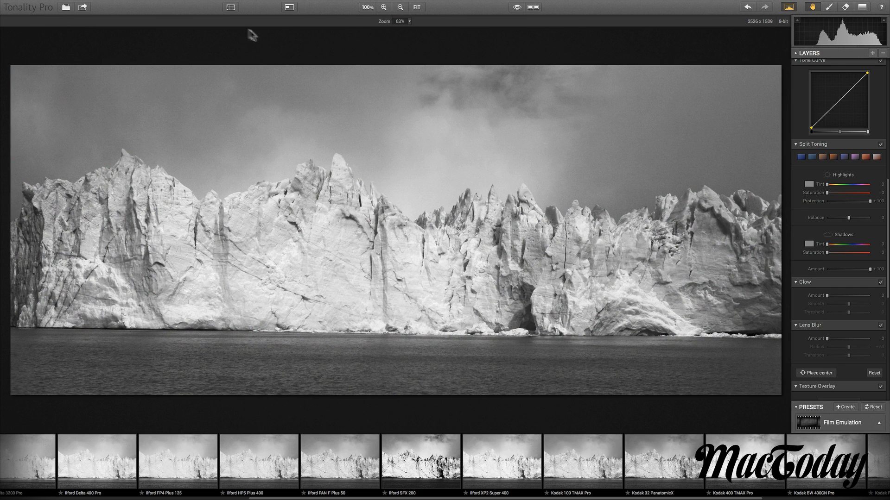
Open the Crop tool, view its composition guide options, and leave without cropping
left_click(230, 8)
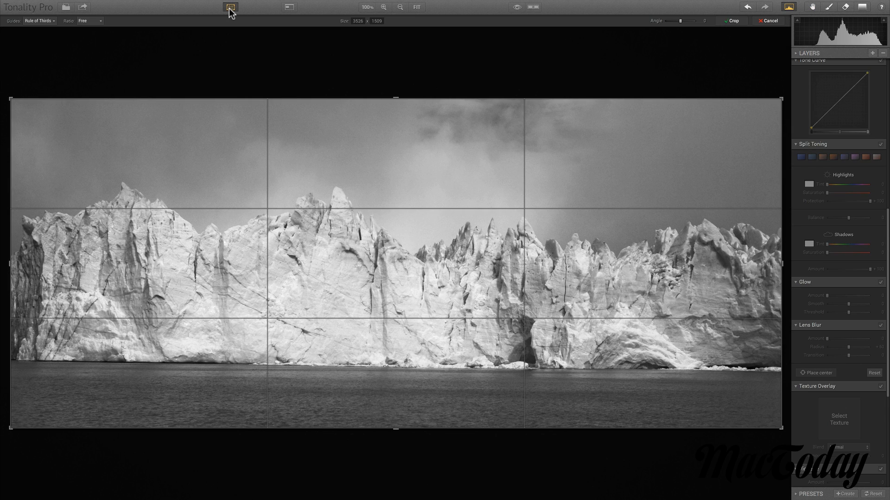
left_click(31, 20)
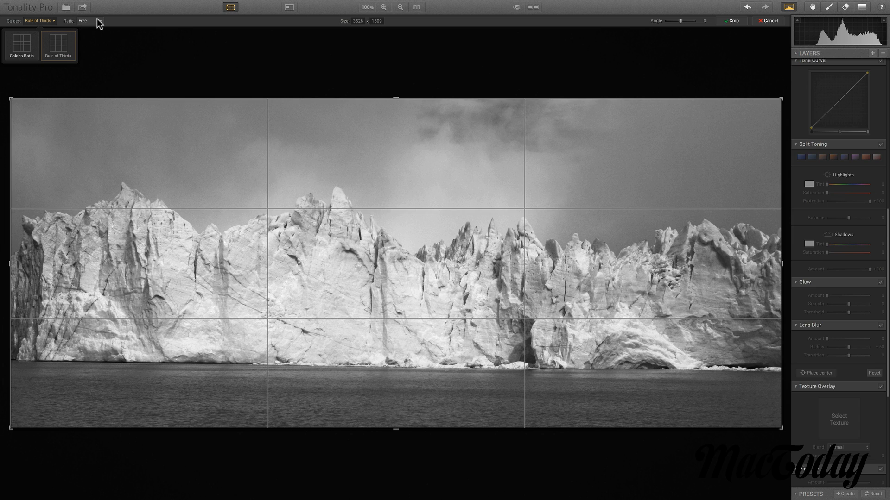
left_click(812, 7)
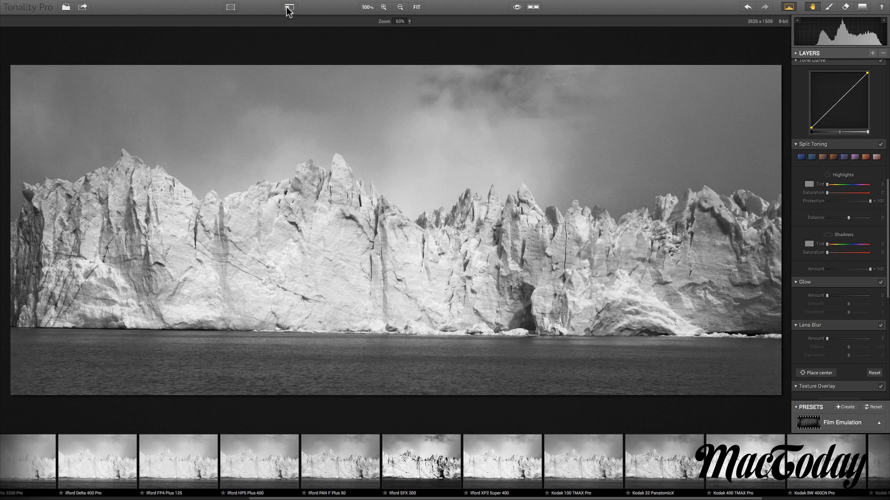
Use the floating navigator to magnify the photo to 300% and inspect the glacier's far-left face, and close the navigator
left_click(288, 10)
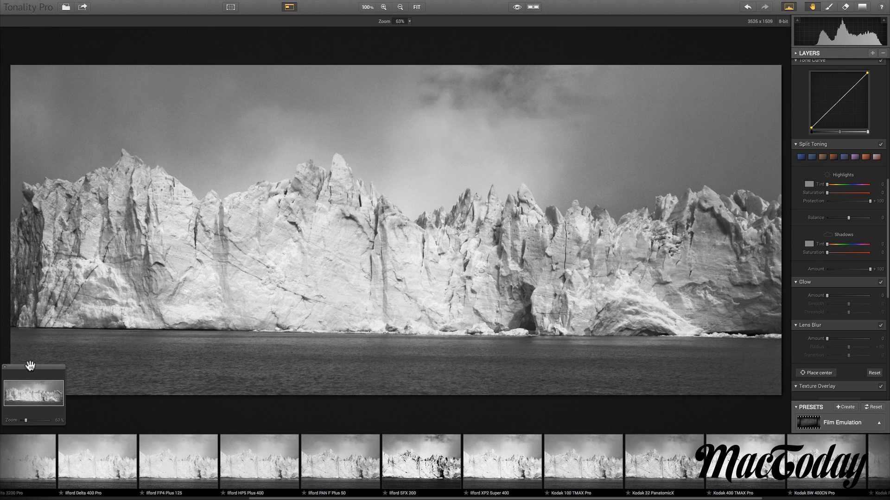
left_click_drag(30, 367, 89, 106)
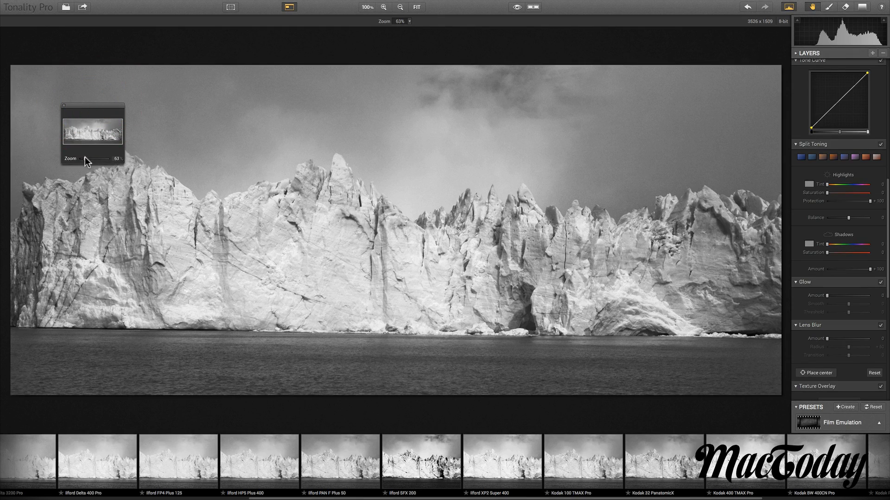
left_click_drag(85, 158, 96, 159)
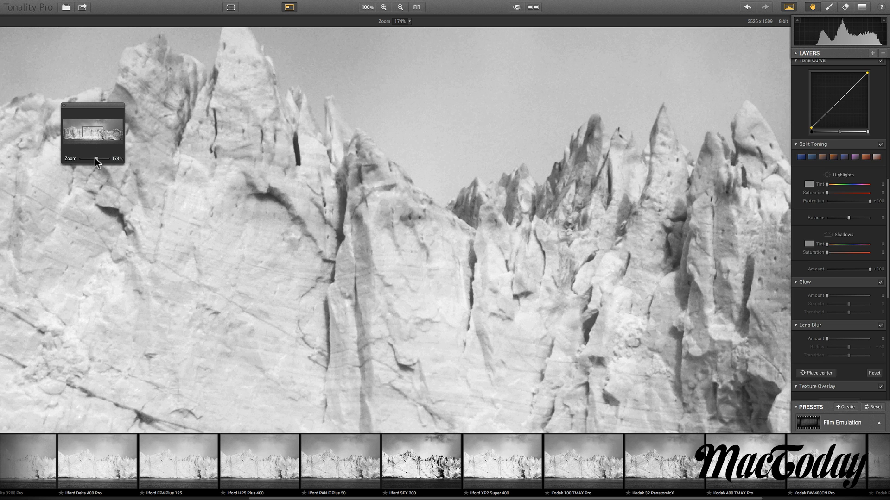
left_click_drag(96, 158, 112, 162)
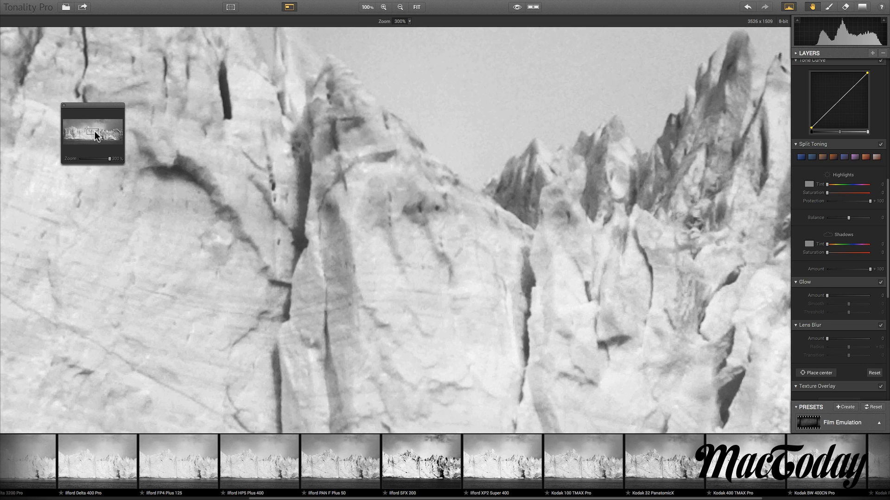
left_click_drag(95, 132, 69, 135)
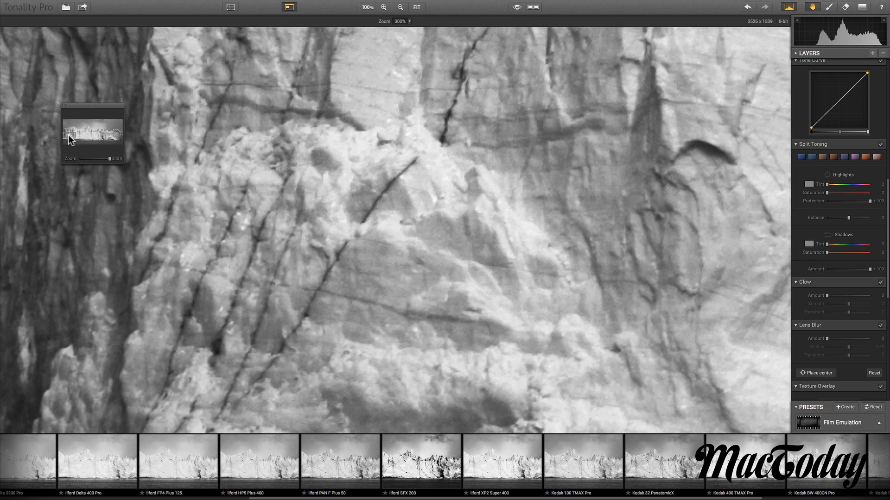
left_click(63, 105)
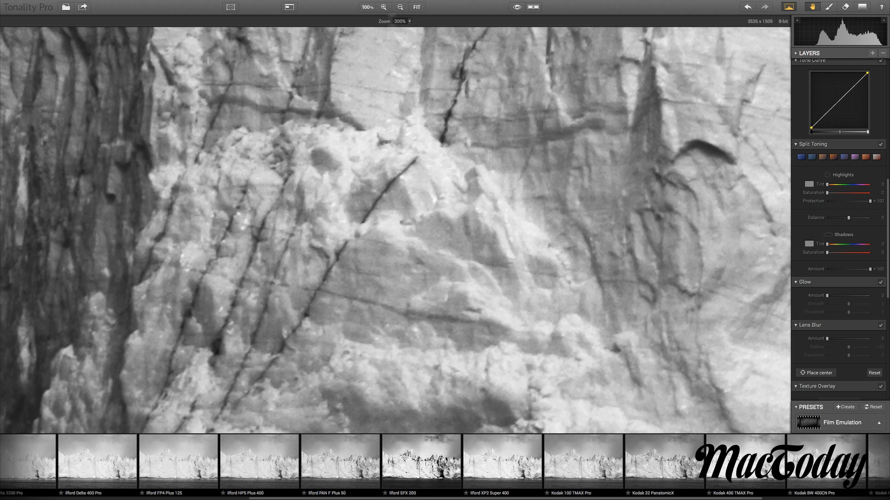
View the photo at 100% and at nearby zoom levels, and return to the whole image
left_click(365, 8)
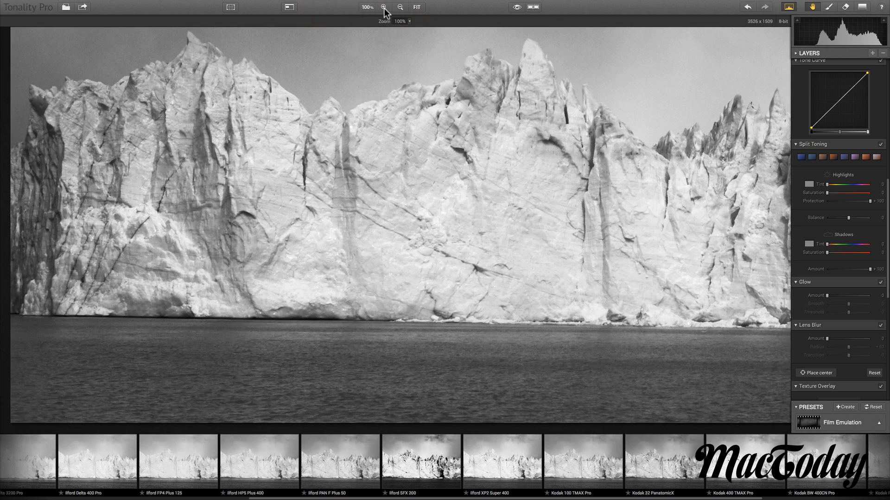
left_click(383, 7)
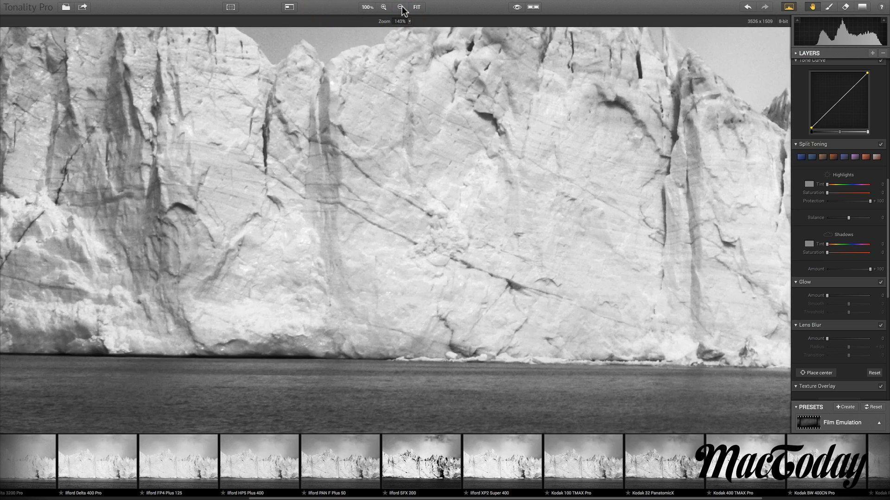
left_click(400, 8)
left_click(417, 7)
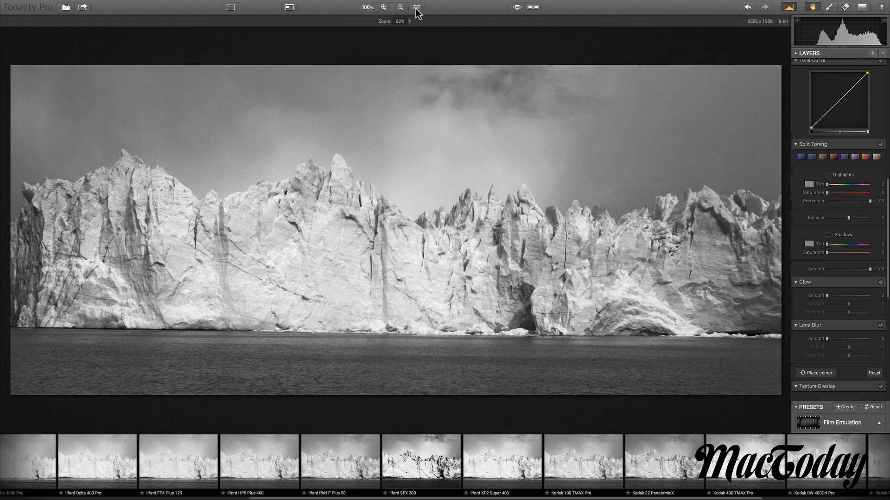
key("super+plus")
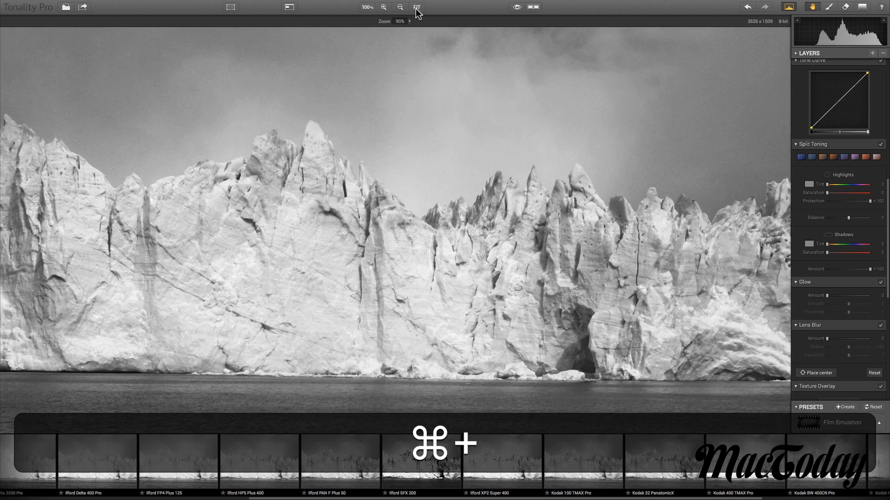
key("super+minus")
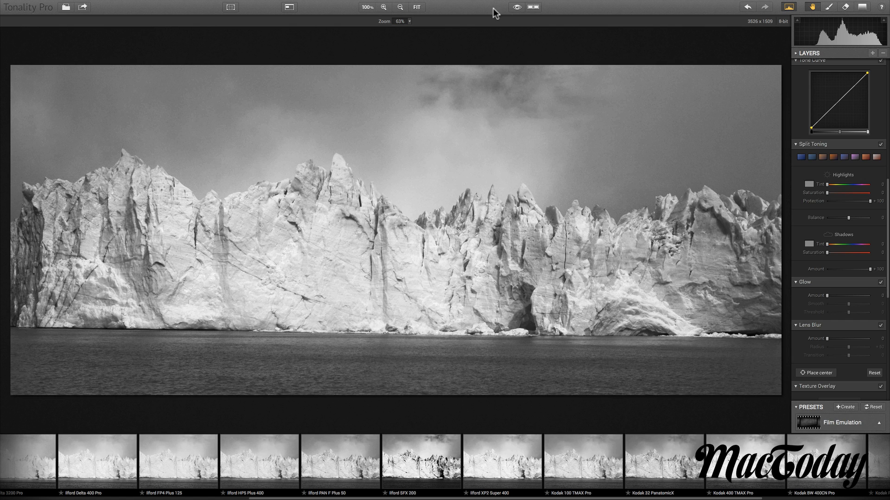
Preview the original photo with the quick before/after toggle
left_click(517, 9)
left_click(517, 9)
left_click(516, 10)
Apply the Ilford XP2 Super 400 preset and check it against the original with the quick preview
left_click(509, 457)
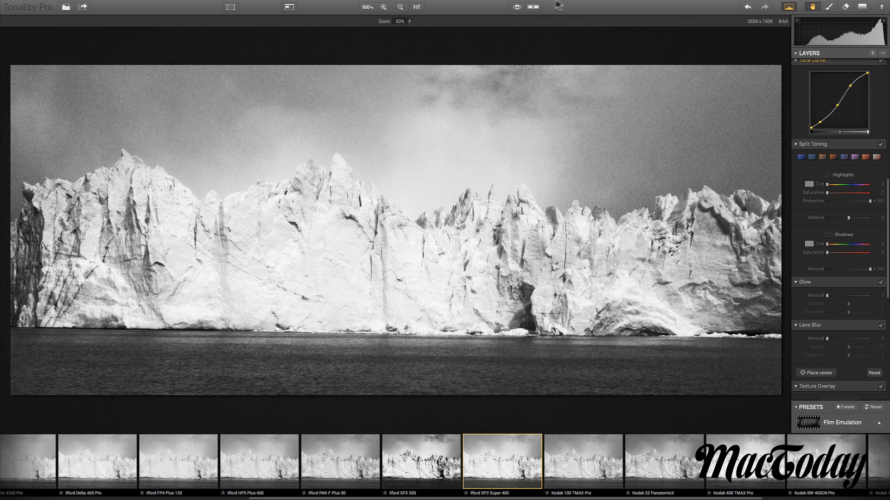
left_click(516, 8)
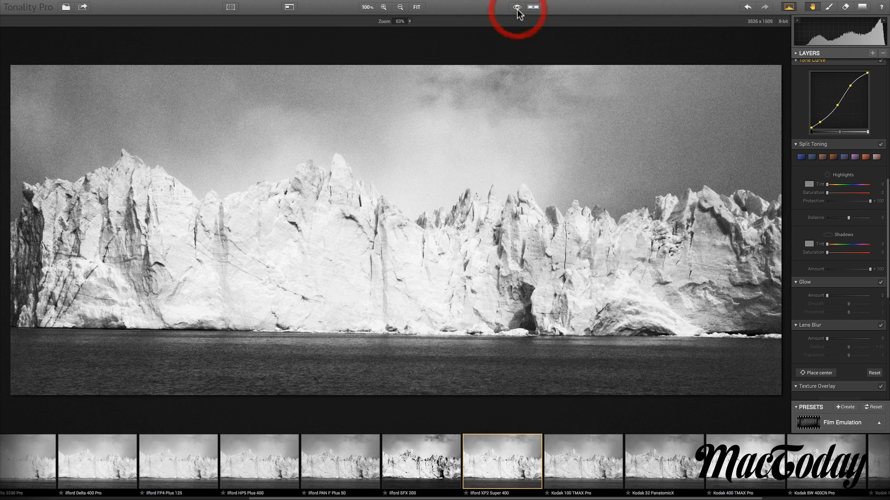
left_click(517, 8)
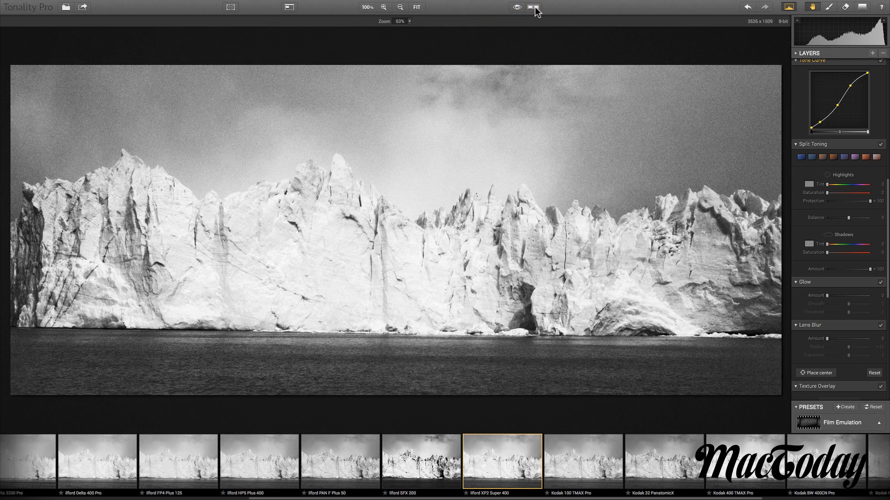
Compare the photo before and after in the side-by-side and stacked views, and return to the single view
left_click(534, 8)
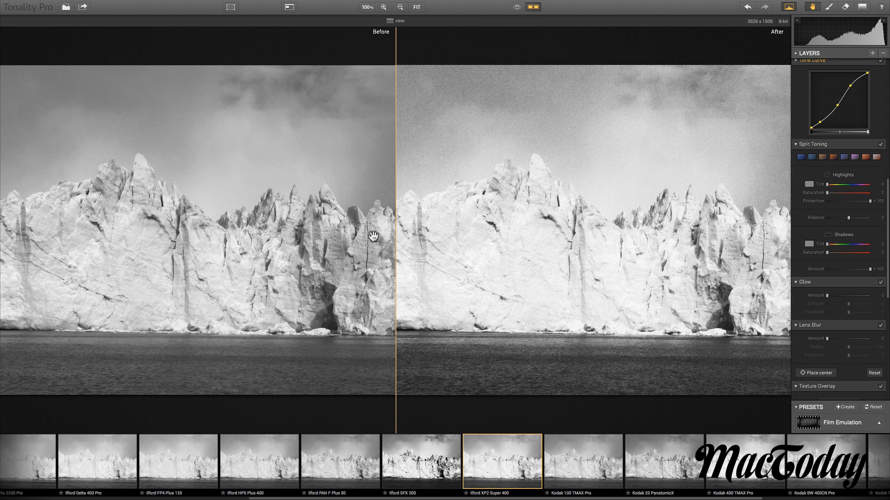
left_click(389, 21)
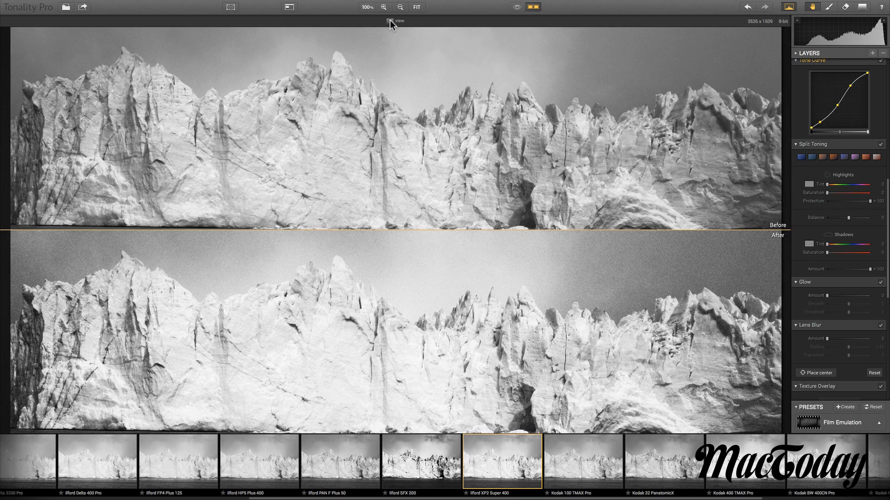
left_click(390, 21)
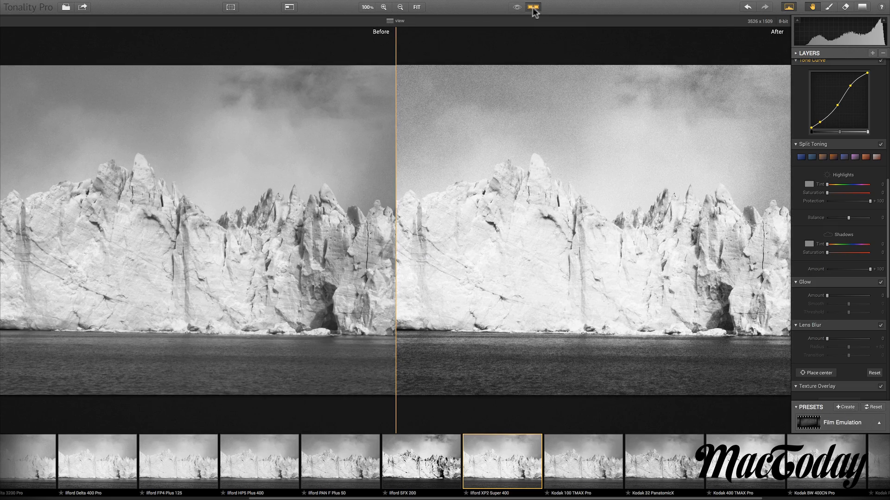
left_click(532, 9)
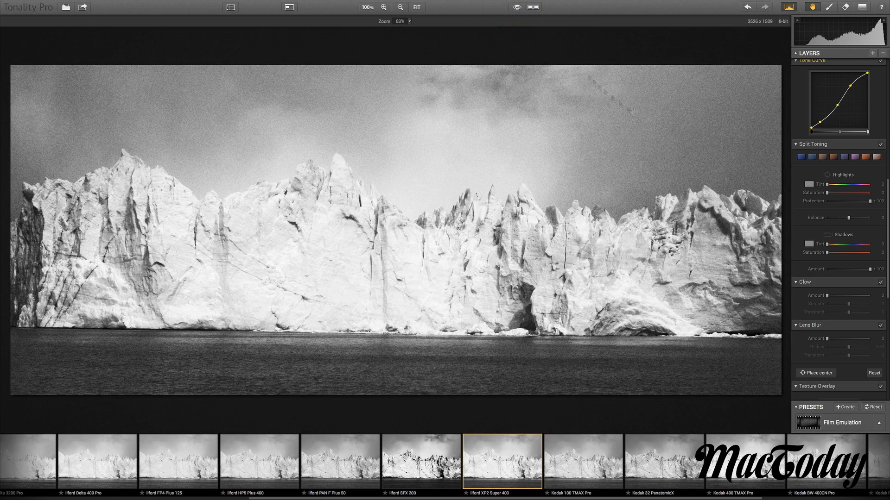
Reset all adjustments, and hide and restore the presets strip
left_click(877, 407)
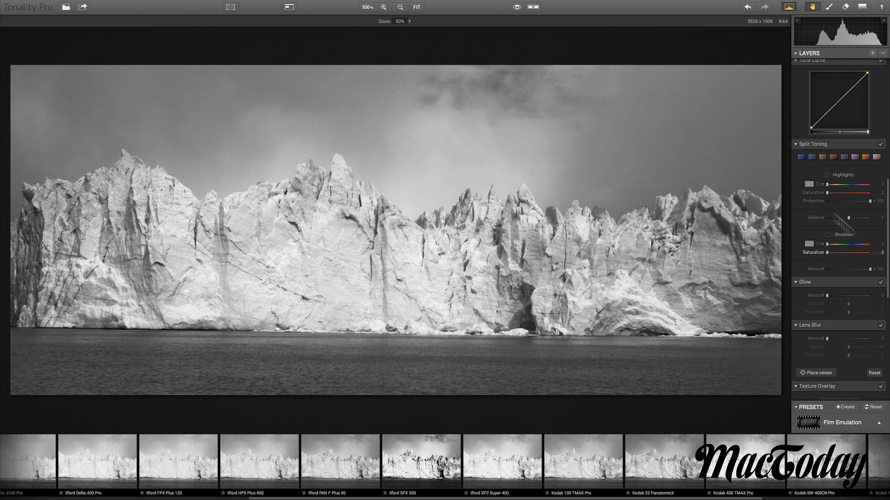
left_click(789, 7)
left_click(789, 7)
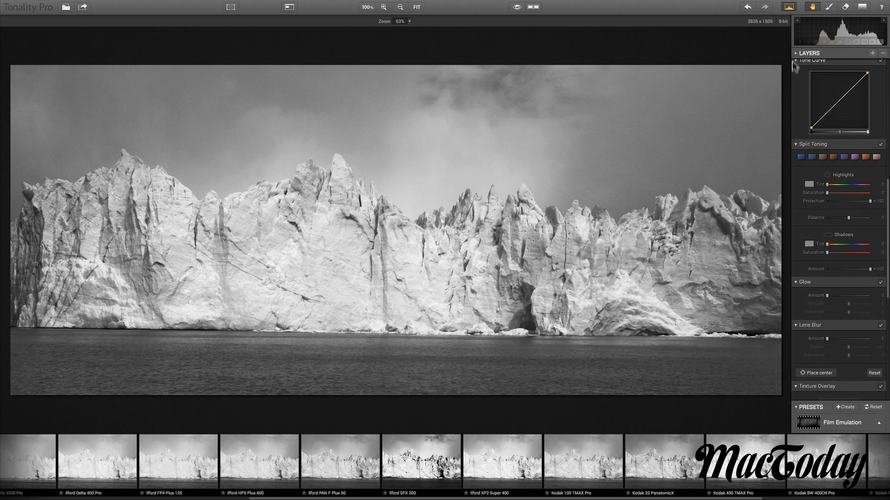
Collapse the Tone Curve, Split Toning, Glow, Lens Blur and Texture Overlay adjustment sections
left_click(795, 60)
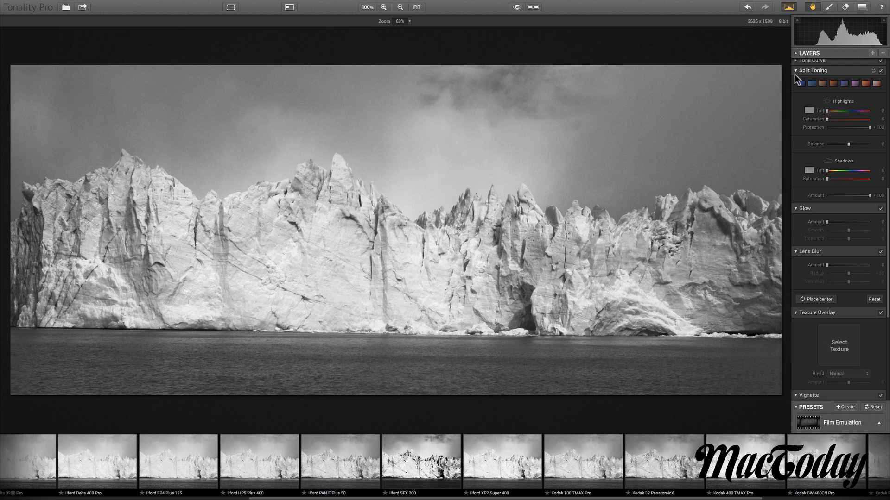
left_click(794, 71)
left_click(795, 81)
left_click(795, 91)
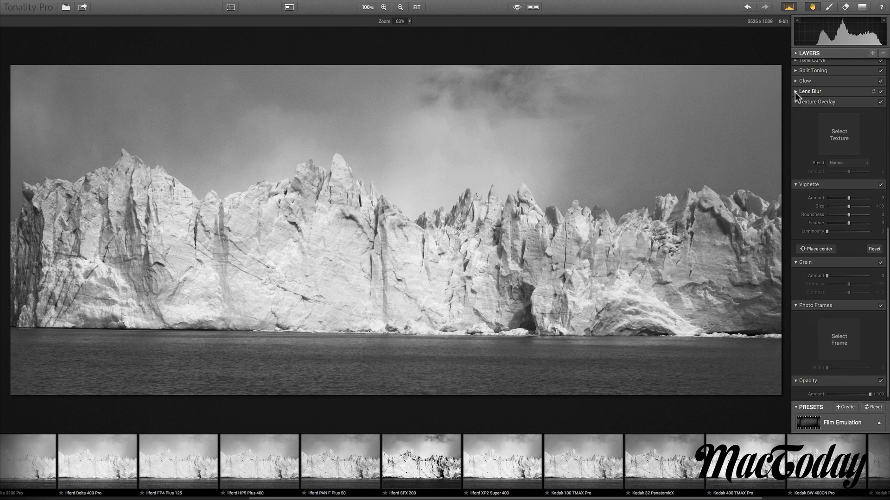
left_click(794, 101)
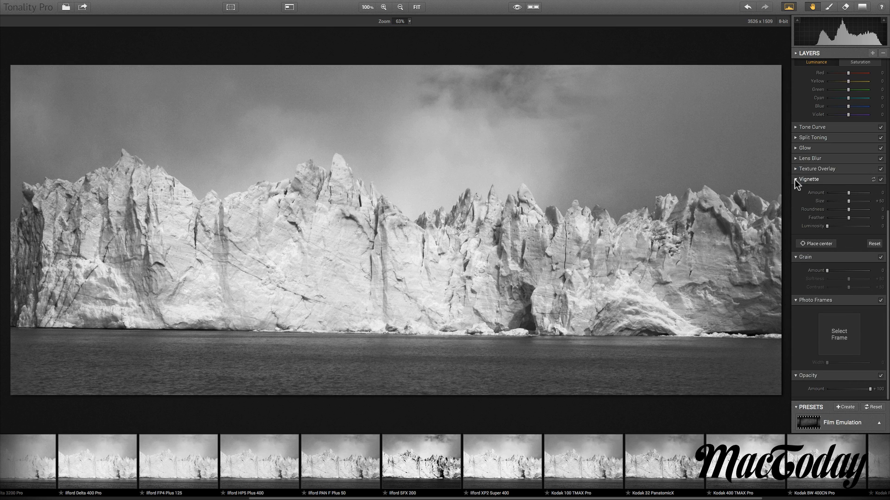
scroll(814, 338, "up", 6)
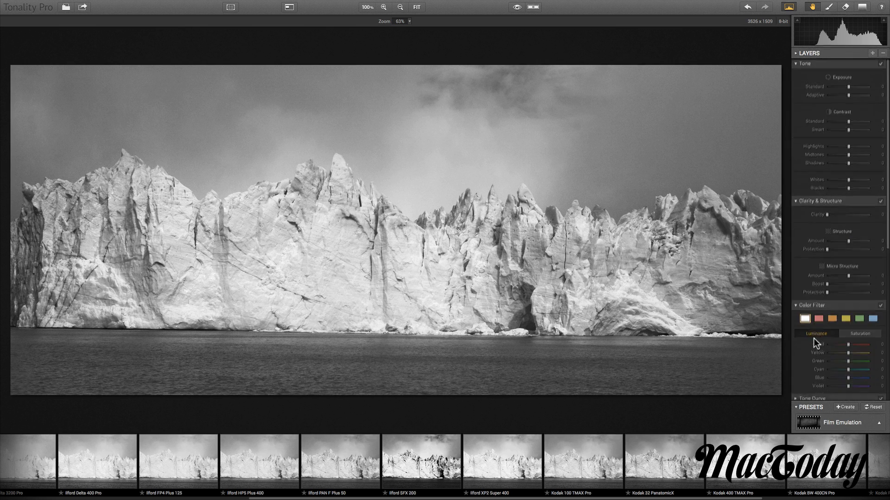
Collapse and re-expand the Tone section, and try its Standard exposure adjustment before resetting everything
left_click(795, 63)
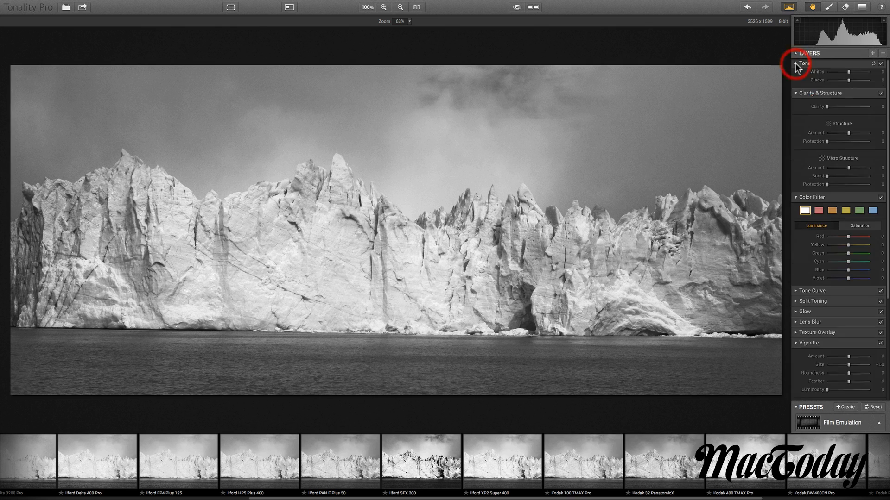
left_click(795, 63)
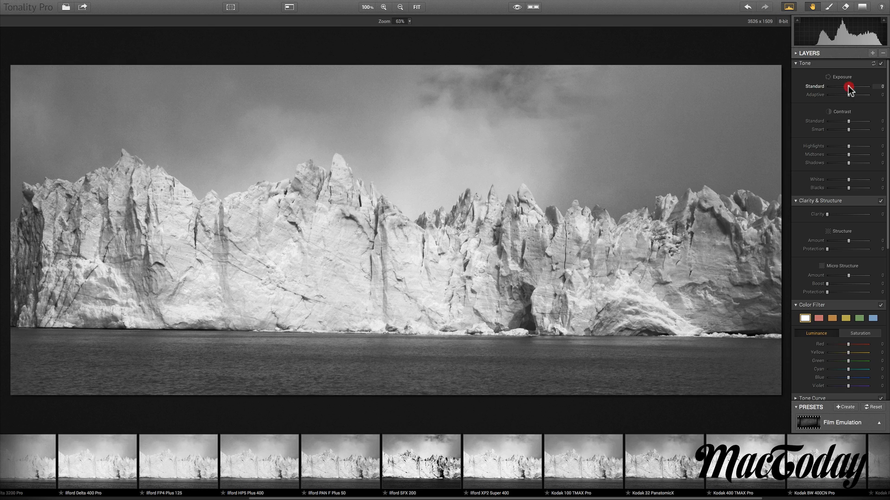
left_click_drag(848, 86, 848, 87)
left_click(872, 407)
Apply the Dramatic Dark preset from the Dramatic category to the photo and reduce the preset's intensity
left_click(876, 424)
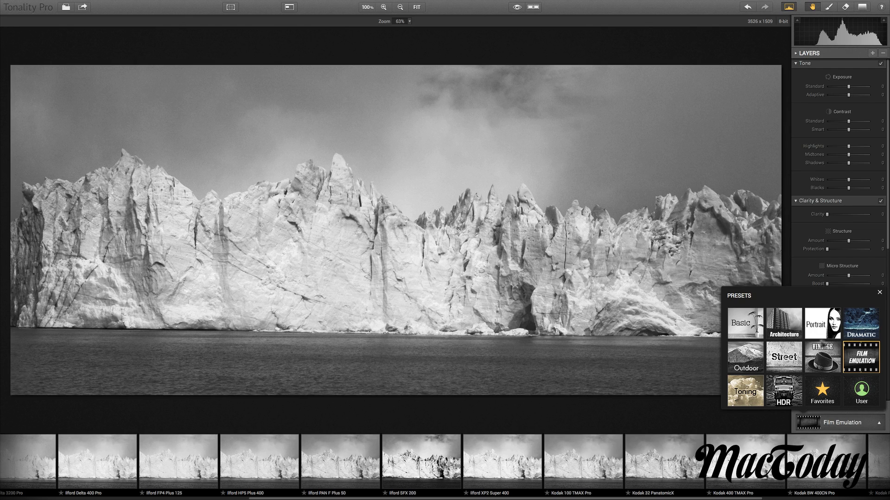
left_click(863, 321)
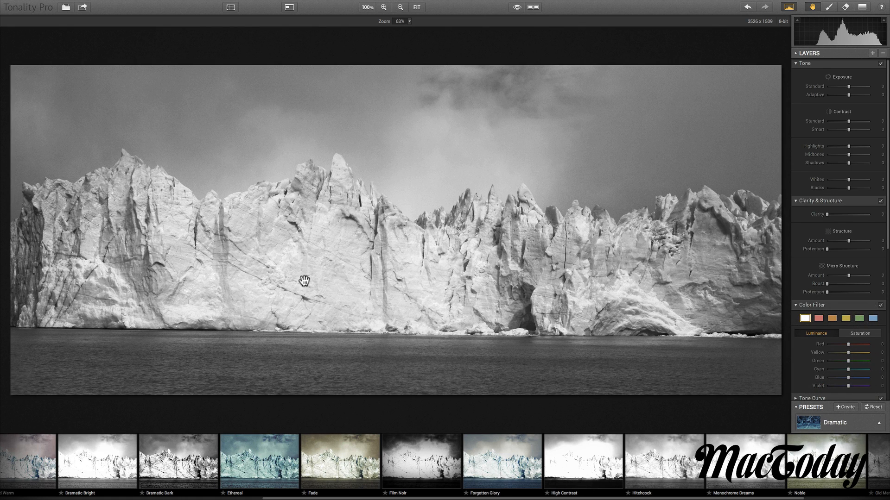
left_click(175, 465)
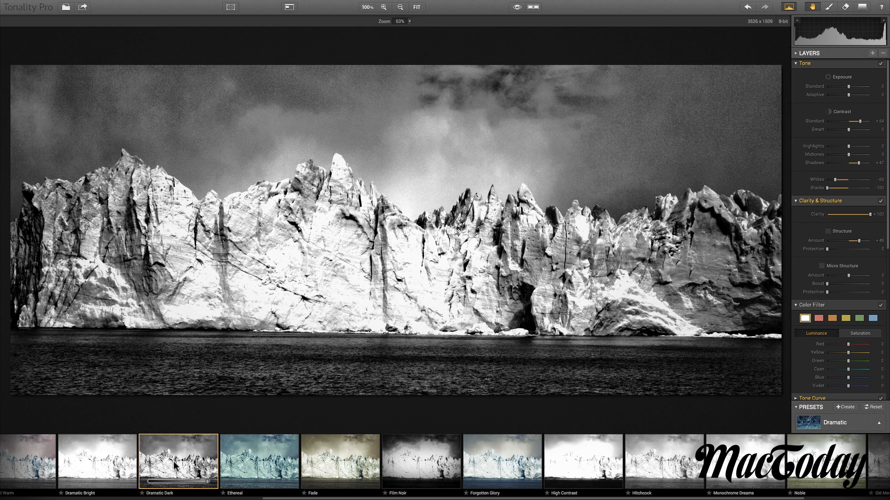
left_click(205, 482)
left_click_drag(205, 483, 179, 485)
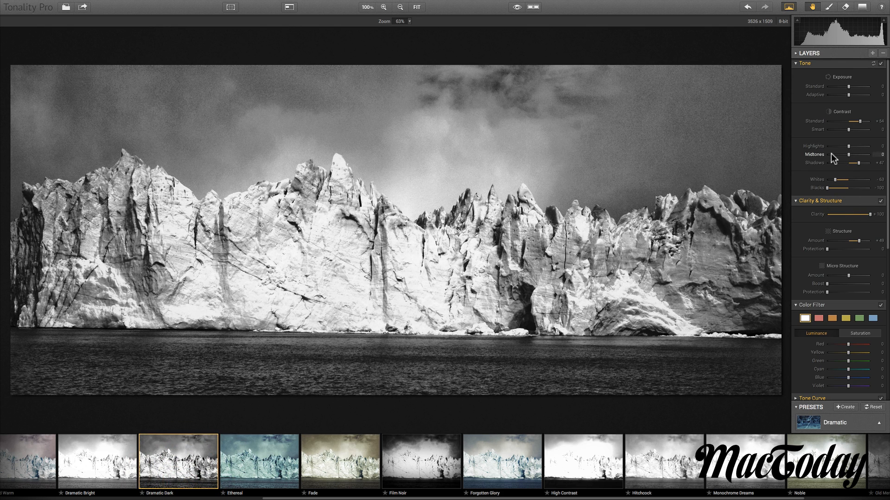
scroll(830, 154, "down", 3)
scroll(832, 157, "up", 3)
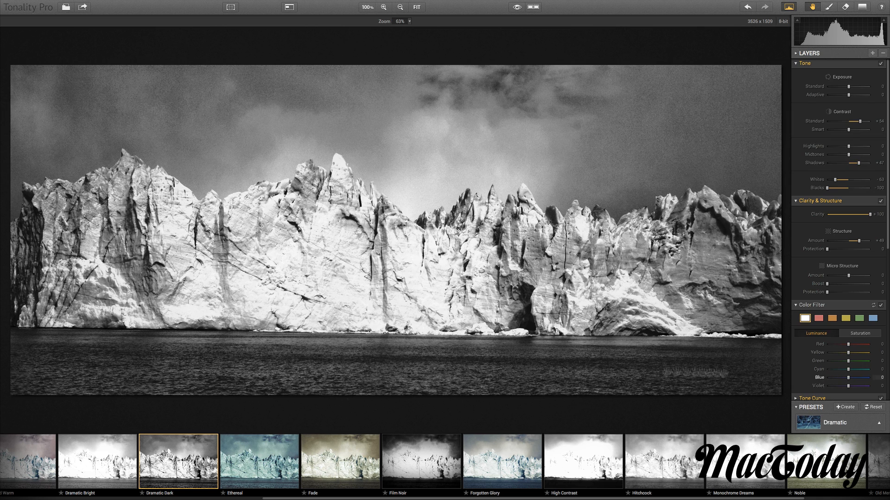
Mark the Dramatic Dark preset as a favorite and try Moonlit Landscape from the Favorites category
mouse_move(168, 490)
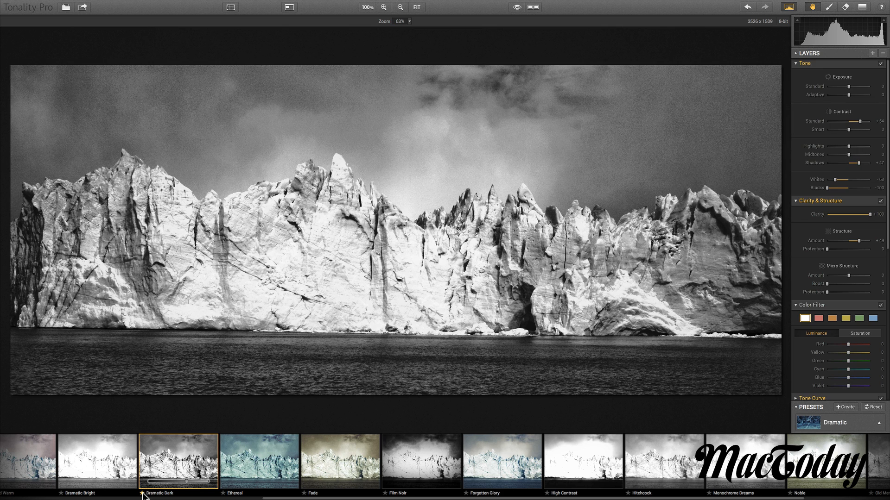
left_click(850, 423)
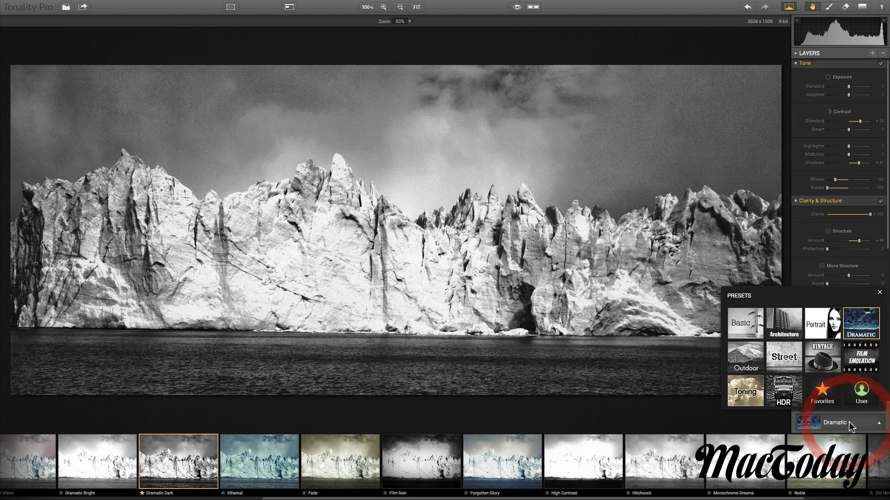
left_click(822, 391)
mouse_move(2, 458)
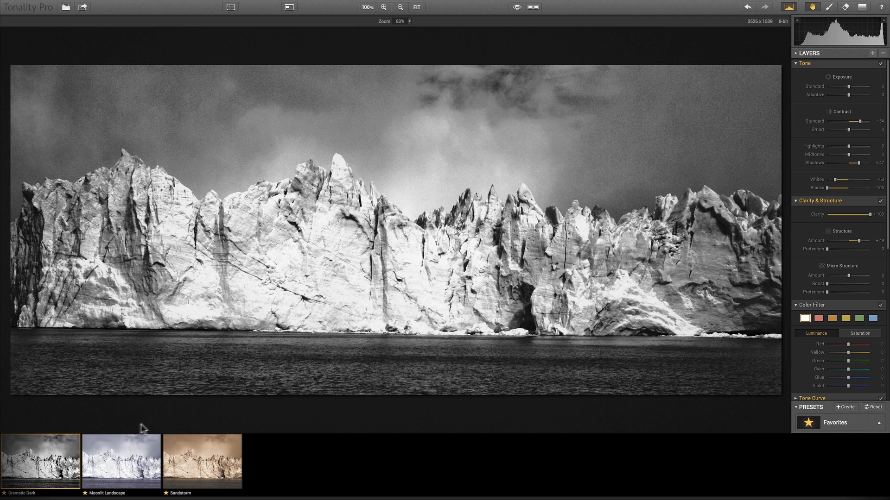
left_click(123, 451)
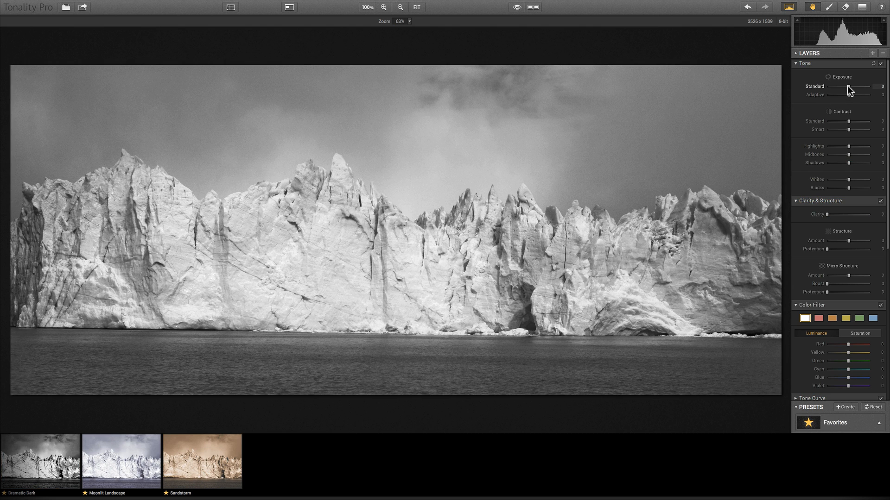
Set Standard exposure to +14 and Standard contrast to +41, lower Highlights, Midtones and Shadows, and raise the Vignette's Amount and Size
left_click_drag(847, 86, 849, 86)
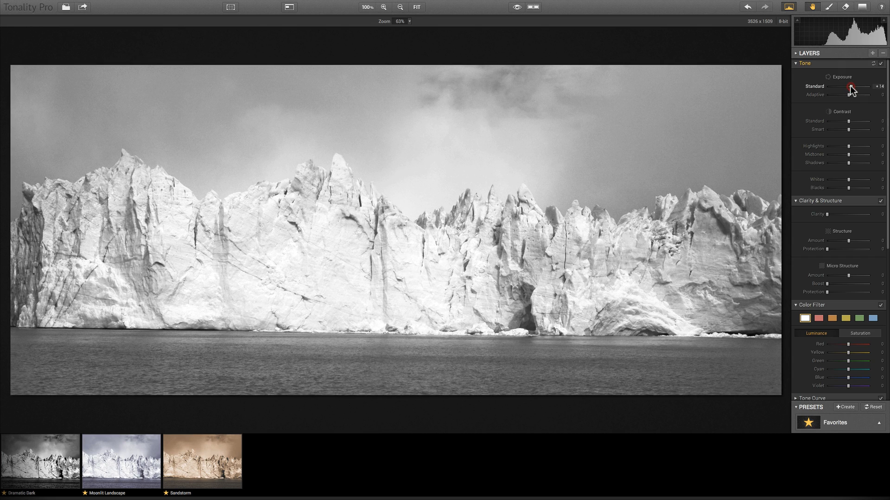
left_click_drag(850, 122, 840, 163)
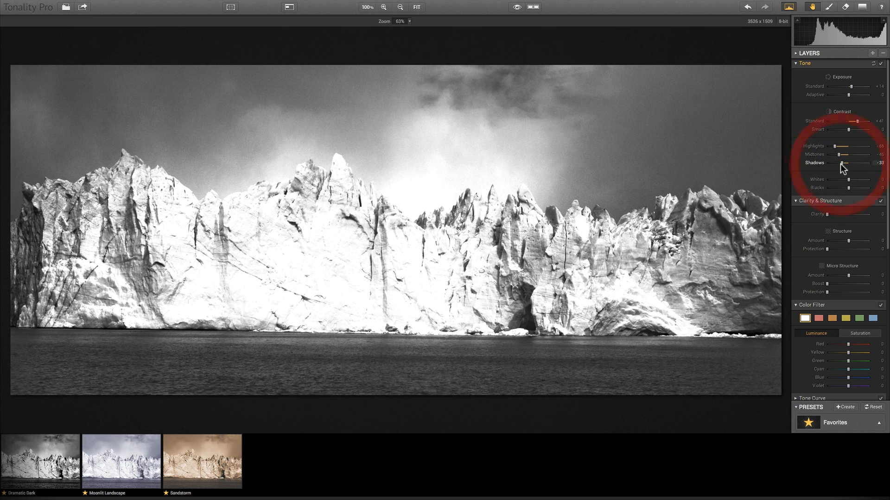
scroll(841, 287, "down", 5)
scroll(841, 286, "down", 1)
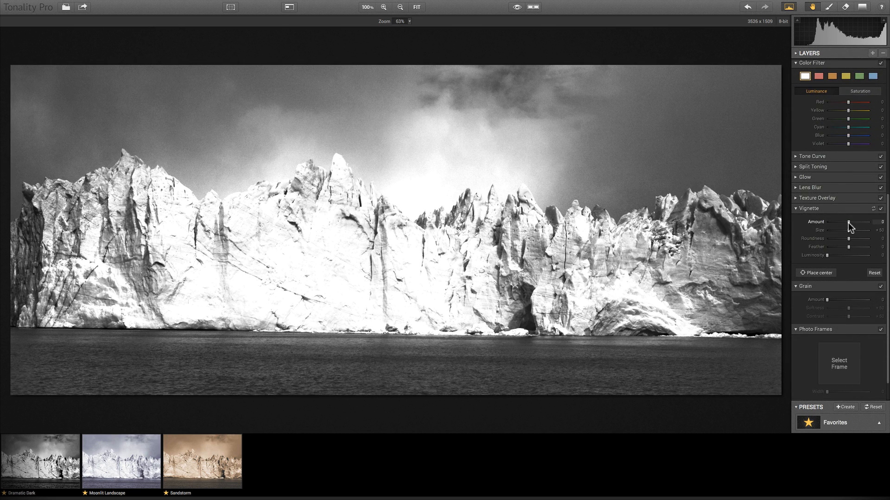
mouse_move(848, 223)
left_mouse_down()
mouse_move(868, 222)
mouse_move(855, 222)
left_mouse_up()
left_click(859, 230)
Save the current adjustments as a new preset named "Prueba" and show the User presets category
left_click(844, 407)
type("Prueba")
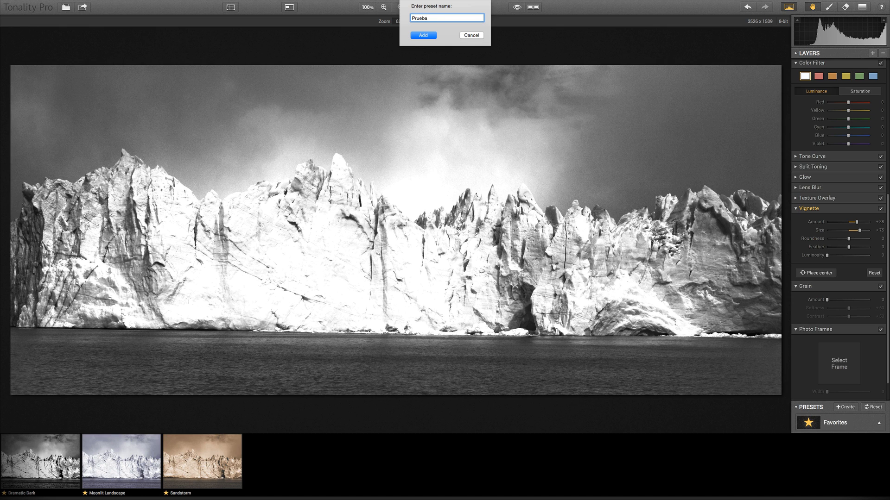
left_click(423, 35)
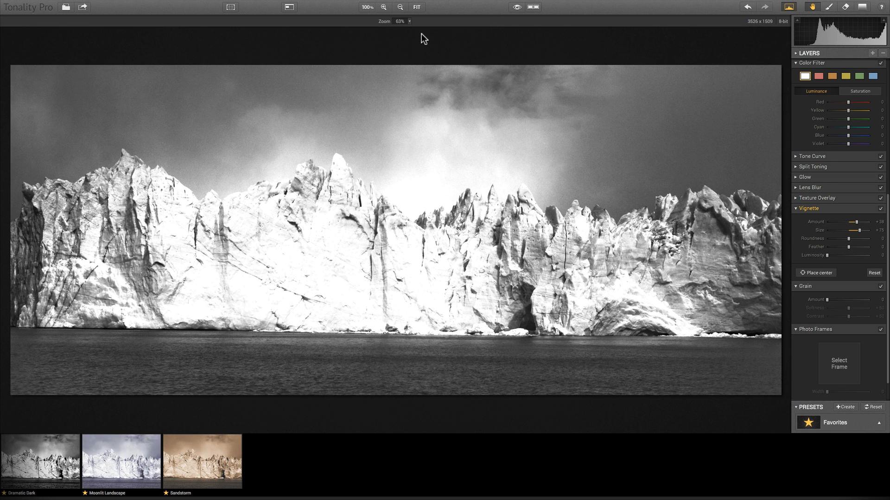
left_click(831, 424)
left_click(867, 397)
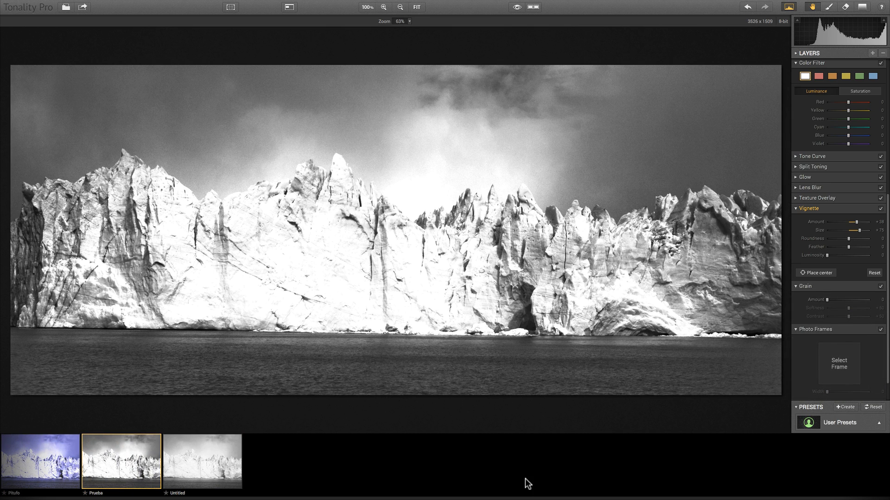
Reset the adjustments, test the saved Prueba preset on the photo, and clear all adjustments again
left_click(874, 407)
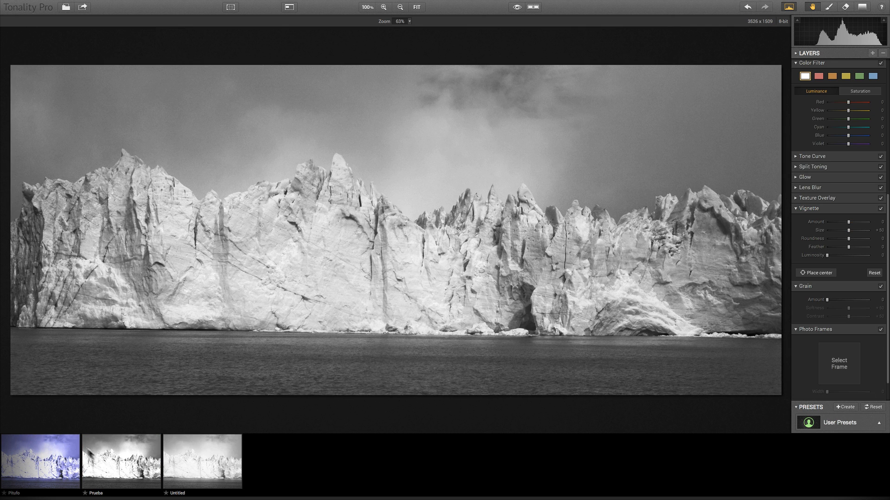
left_click(104, 455)
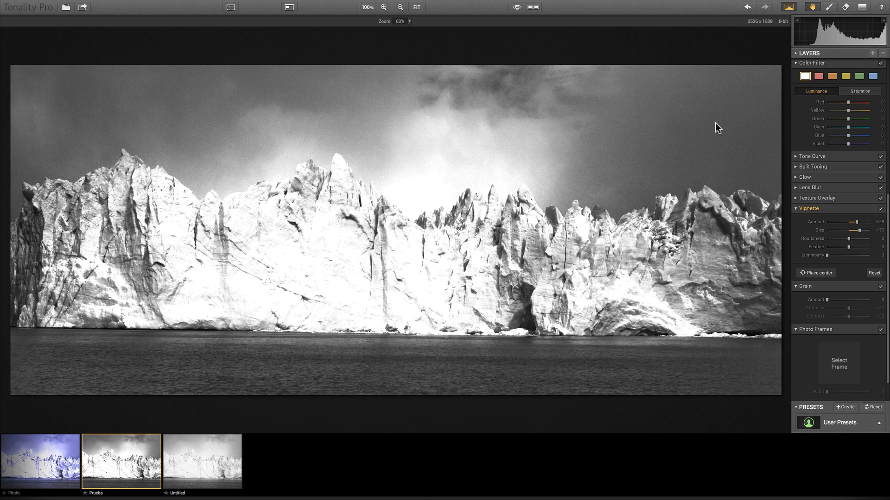
left_click(877, 408)
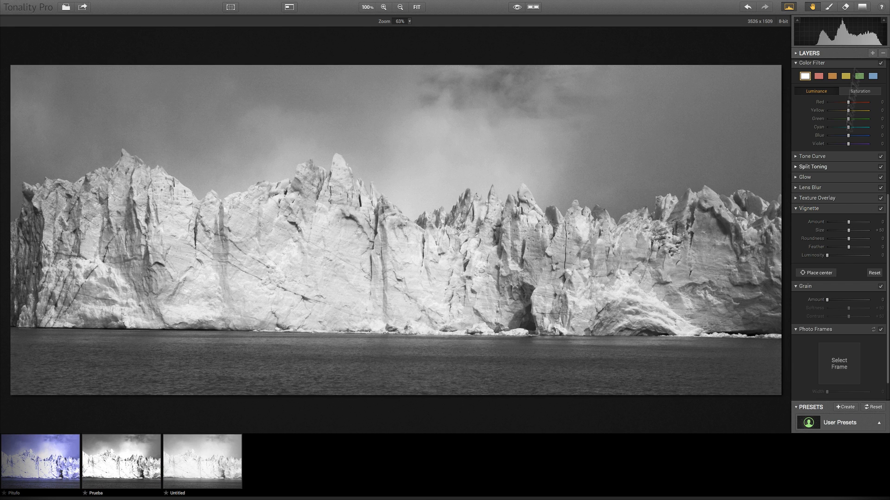
Expand the Layers section, add two new layers above Layer 0, and select Layer 1
left_click(795, 53)
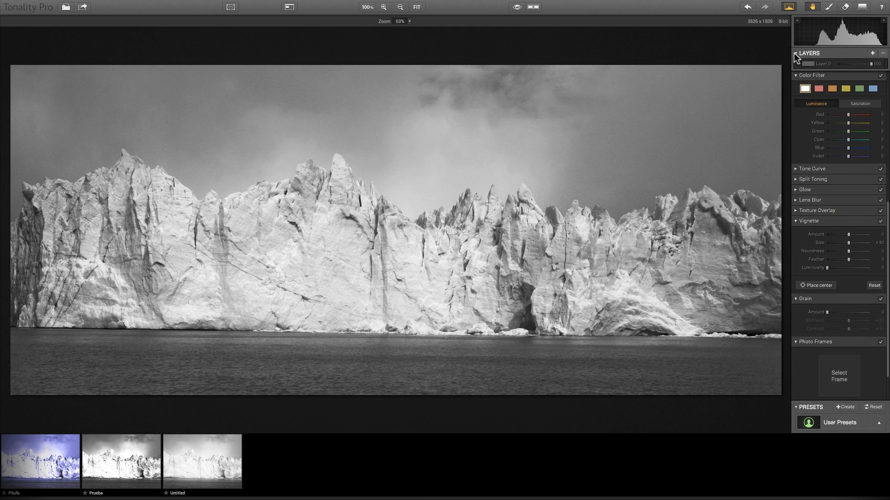
left_click(872, 53)
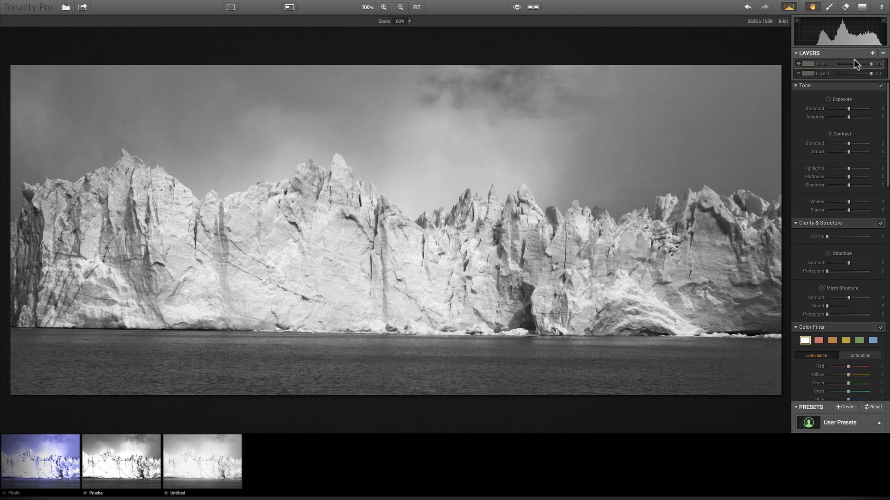
left_click(873, 53)
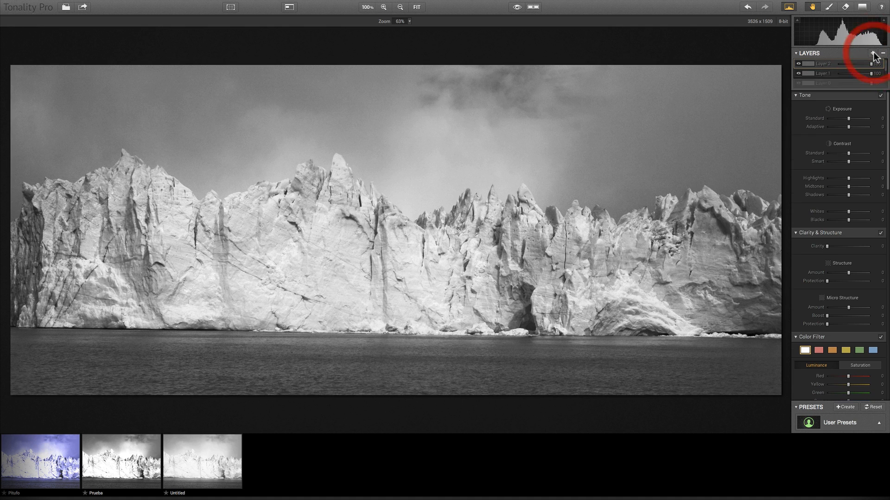
left_click(816, 71)
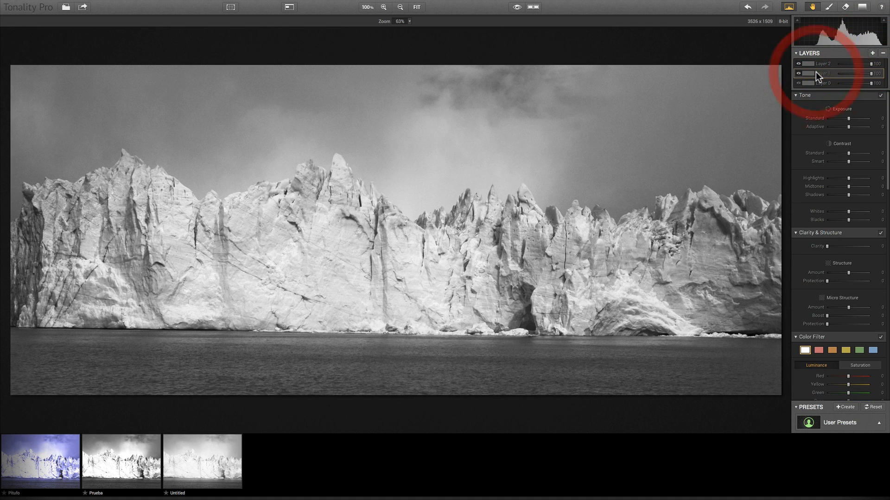
Paint a mask over the ice wall on Layer 1 with the brush, and view the brush options
left_click(828, 7)
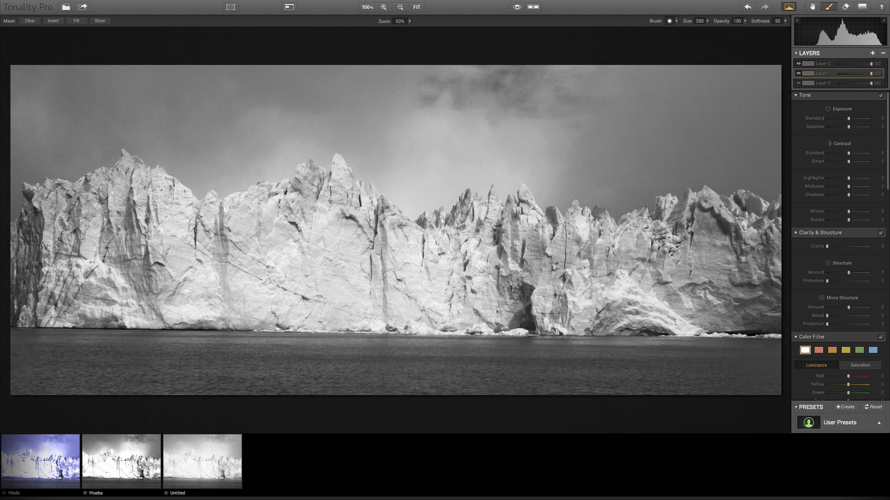
left_click(27, 308)
left_click(676, 21)
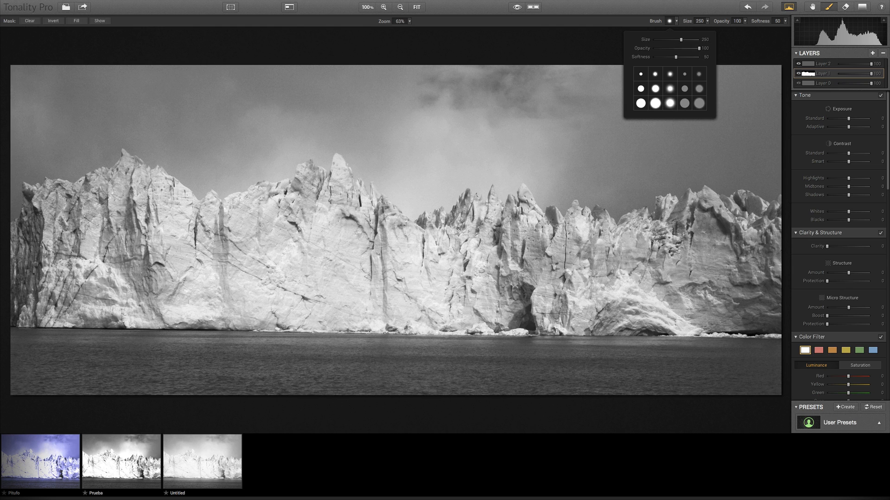
left_click(623, 10)
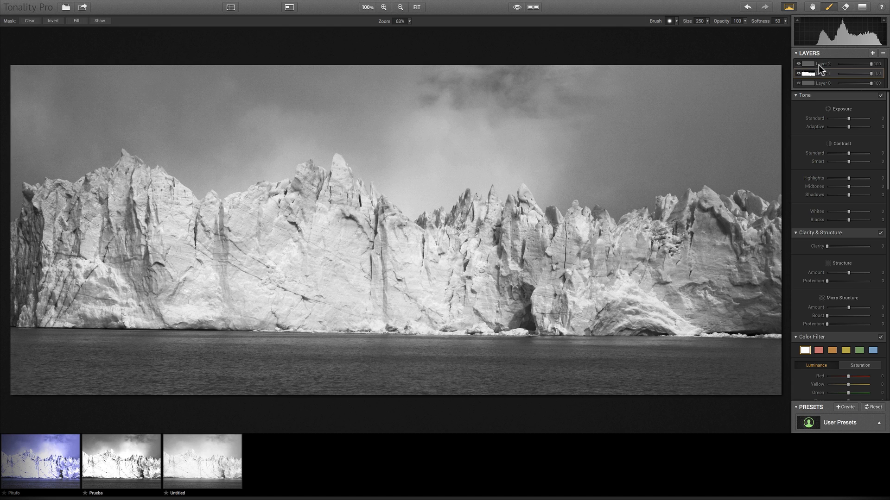
Switch to the Dramatic presets, try several including 300 and Fade on the masked Layer 1, and reset the layer's adjustments
left_click(849, 421)
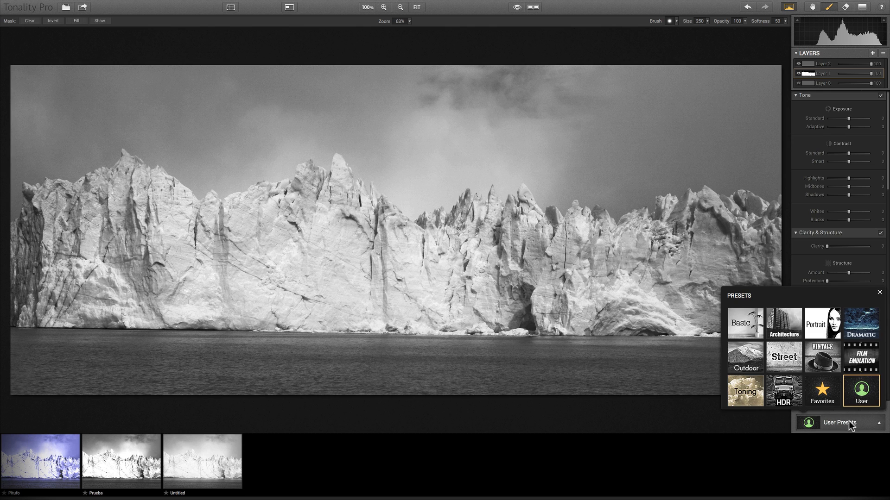
left_click(855, 325)
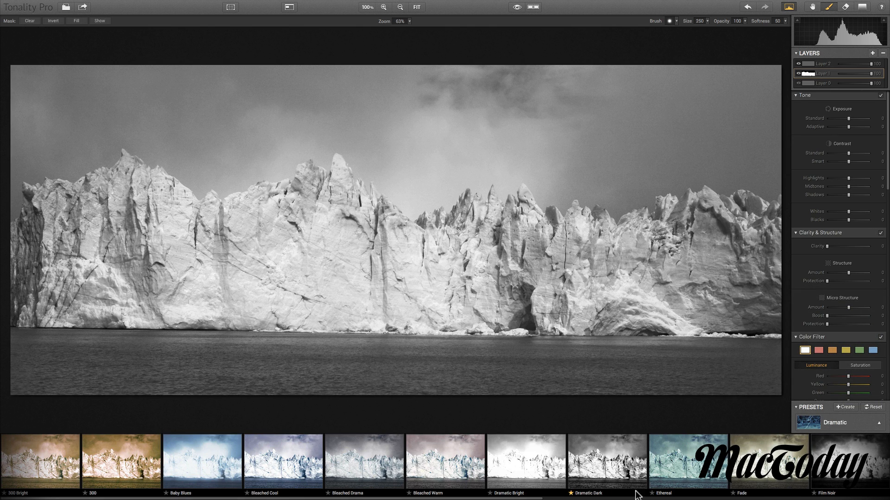
left_click(682, 475)
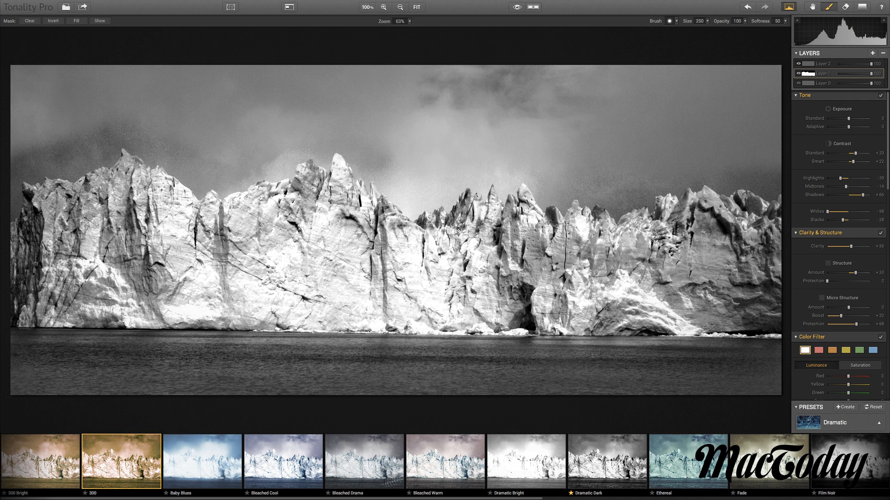
left_click(763, 469)
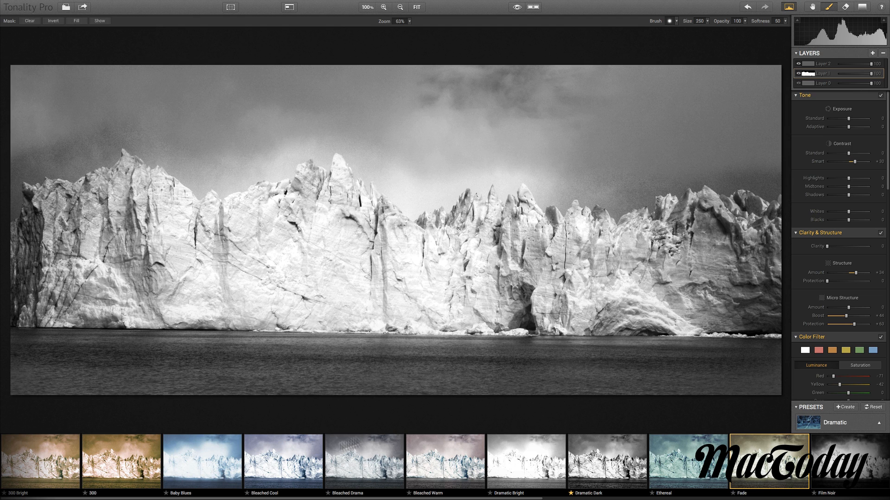
left_click(872, 408)
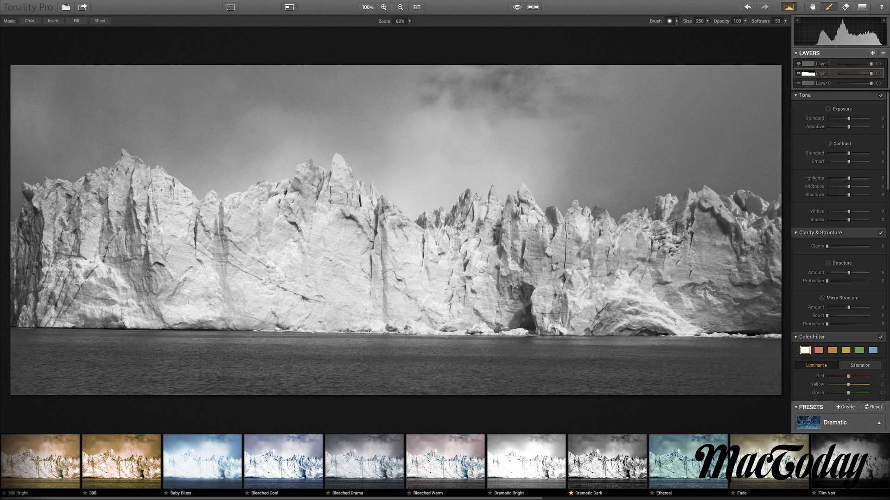
Apply the Dramatic Dark preset to Layer 1 at reduced layer opacity, and select Layer 2
scroll(269, 460, "right", 10)
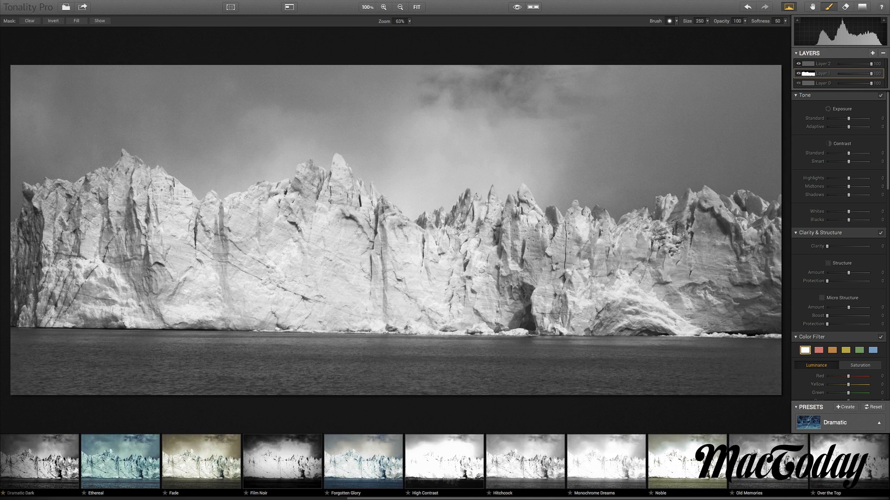
scroll(96, 466, "left", 3)
left_click(96, 466)
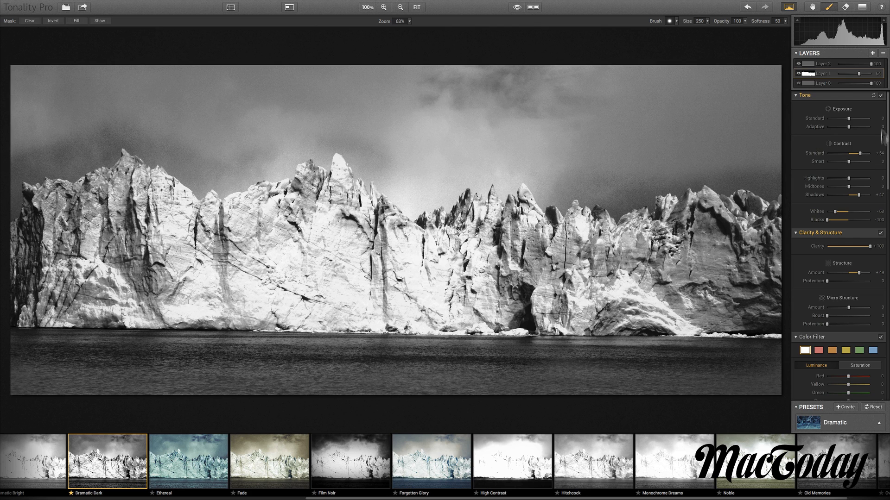
left_click(813, 63)
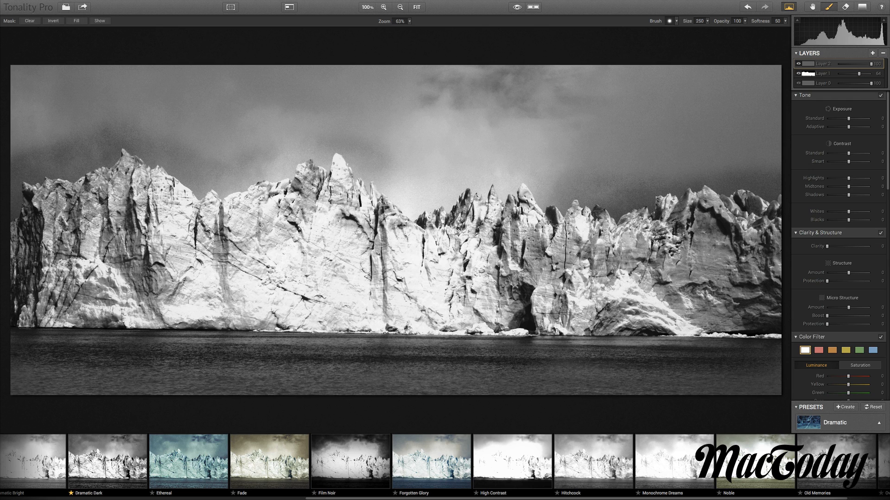
Paint Layer 2's mask over the water and apply the Moonlit Landscape preset from the Outdoor category
left_click_drag(18, 378, 774, 378)
left_click(810, 429)
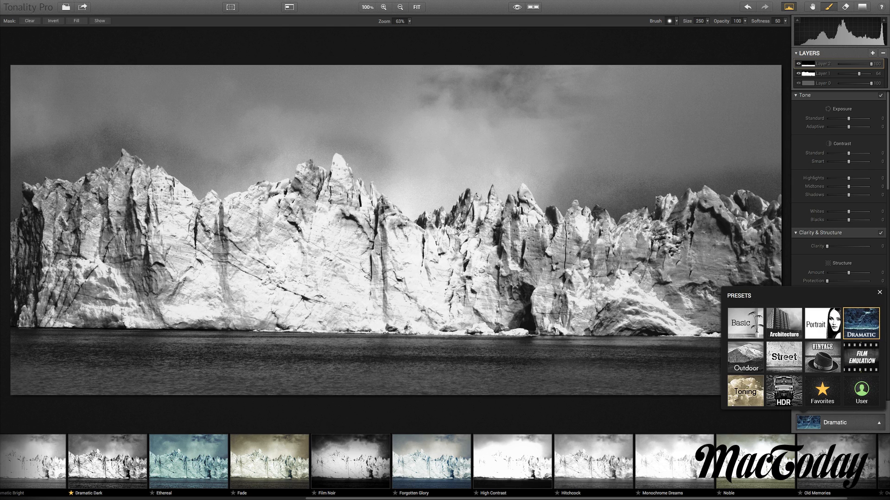
left_click(745, 357)
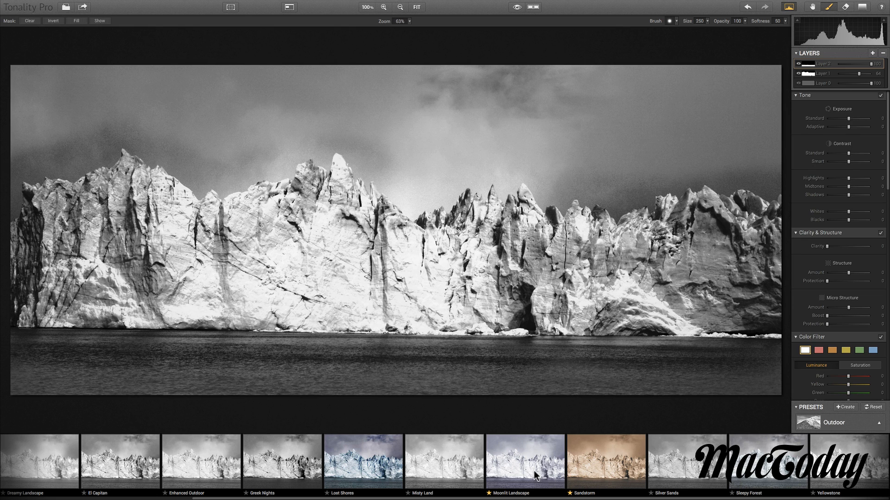
left_click(534, 471)
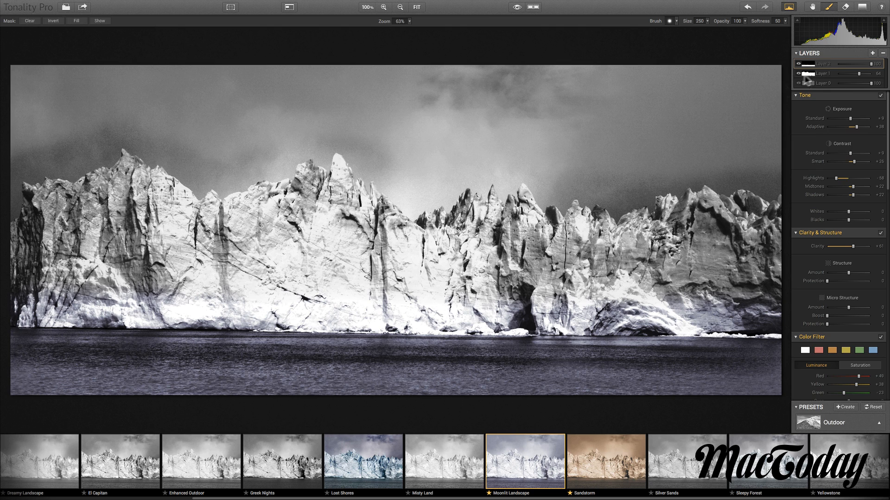
Set Layer 1's opacity to 87 and Layer 2's opacity to 60
left_click(819, 63)
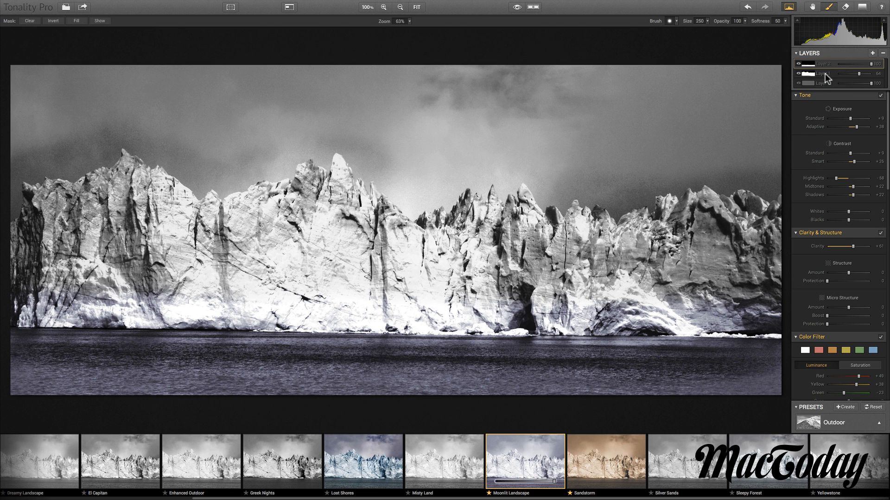
mouse_move(859, 73)
left_mouse_down()
mouse_move(888, 73)
mouse_move(834, 75)
mouse_move(874, 81)
mouse_move(868, 65)
mouse_move(857, 65)
mouse_move(866, 73)
left_mouse_up()
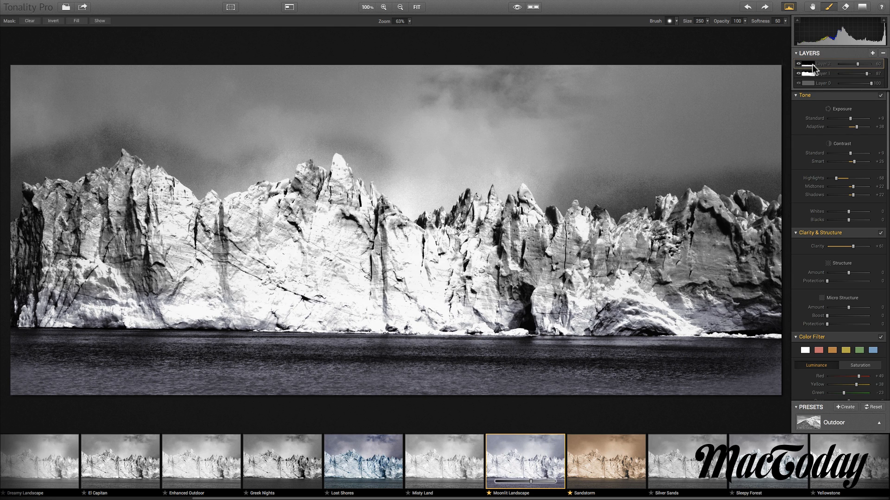
Erase Layer 2's mask from the ice wall down to the waterline with a size 104 eraser, using the mask overlay as a guide
left_click(100, 21)
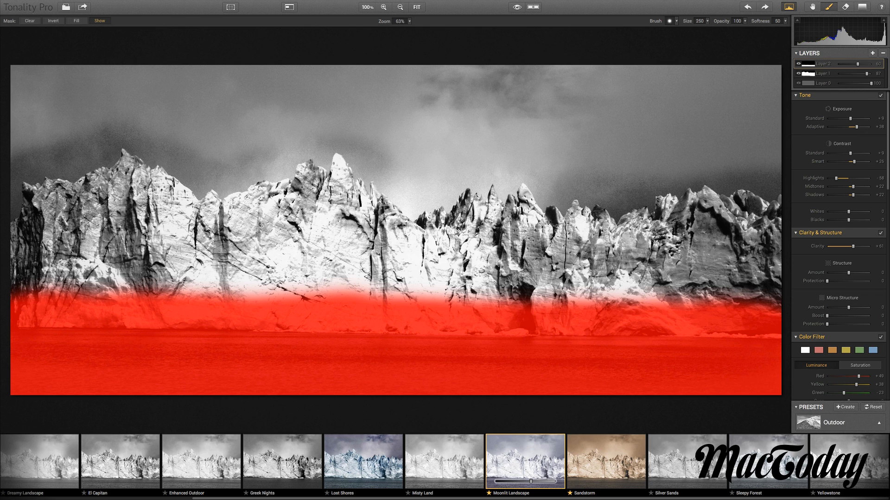
left_click(846, 7)
left_click(707, 21)
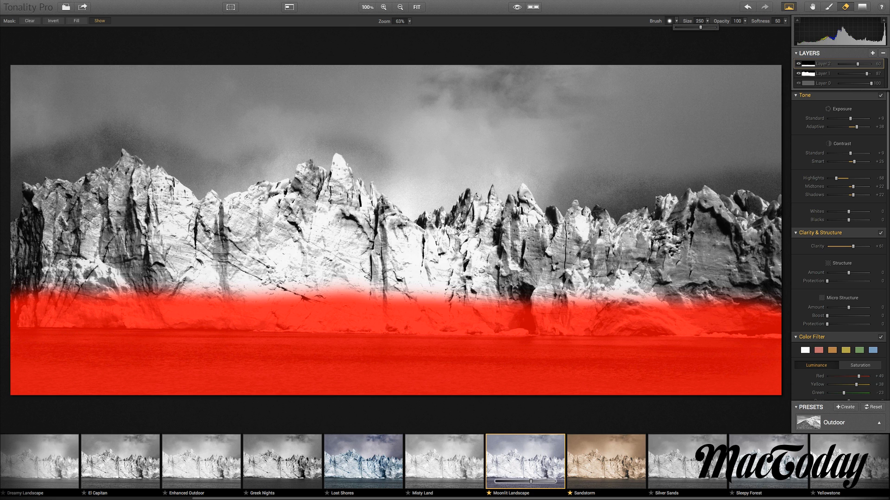
left_click_drag(690, 27, 686, 27)
mouse_move(14, 302)
left_mouse_down()
mouse_move(44, 299)
mouse_move(19, 319)
mouse_move(153, 316)
mouse_move(180, 303)
mouse_move(778, 310)
mouse_move(667, 327)
mouse_move(179, 327)
left_mouse_up()
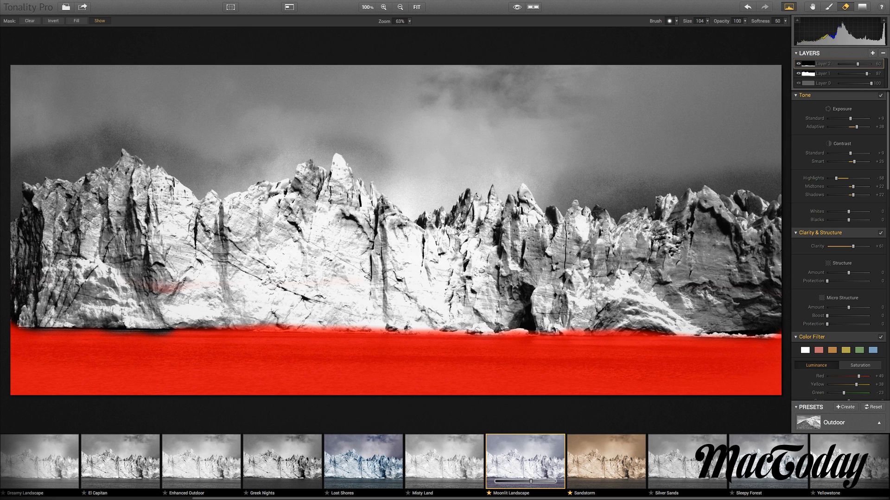
left_click(99, 22)
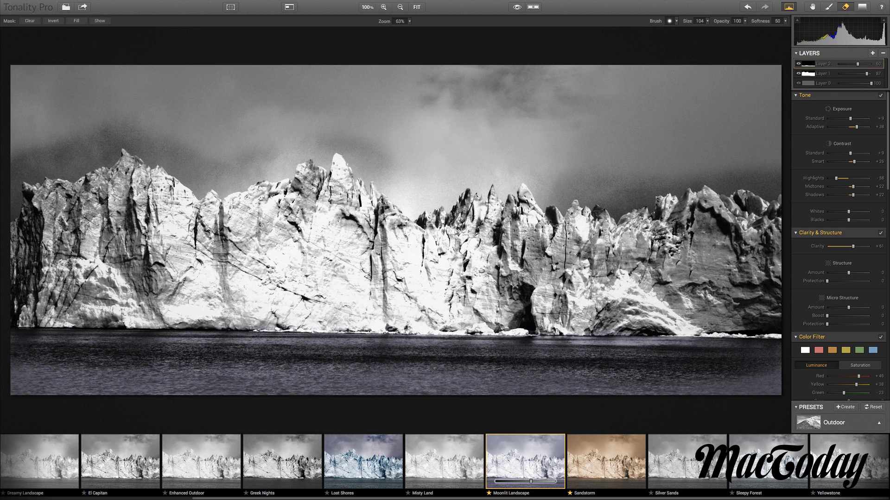
Erase Layer 1's mask from the water below the ice wall with the mask overlay shown, undoing the stray stroke
left_click(811, 74)
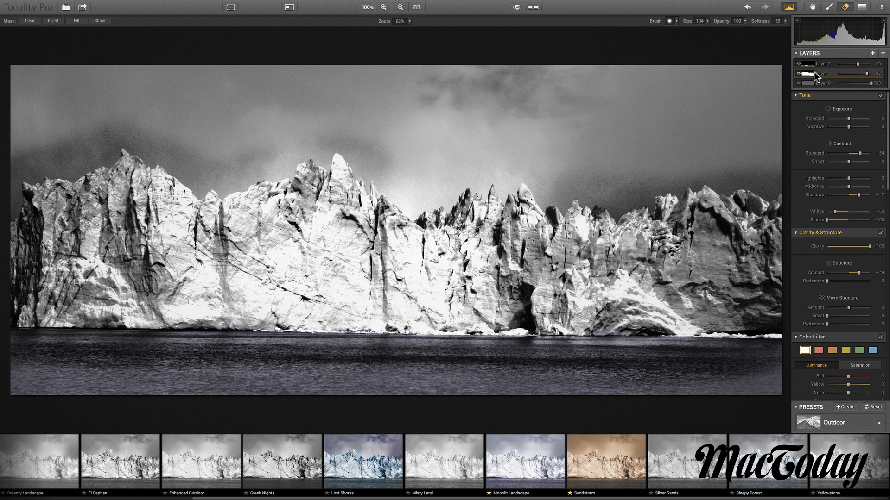
left_click(100, 21)
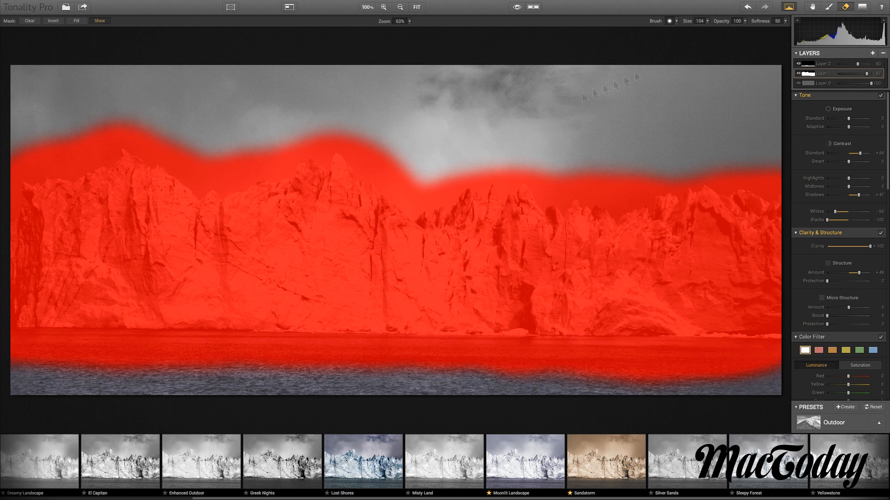
left_click_drag(32, 329, 417, 359)
mouse_move(779, 345)
left_mouse_down()
mouse_move(723, 352)
mouse_move(126, 336)
mouse_move(297, 337)
mouse_move(81, 365)
left_mouse_up()
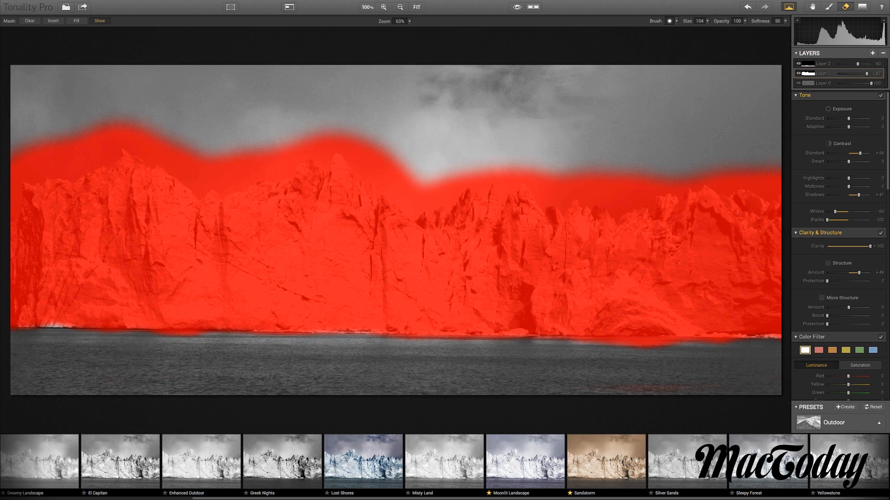
left_click_drag(199, 329, 132, 325)
key("super+z")
left_click_drag(170, 346, 191, 348)
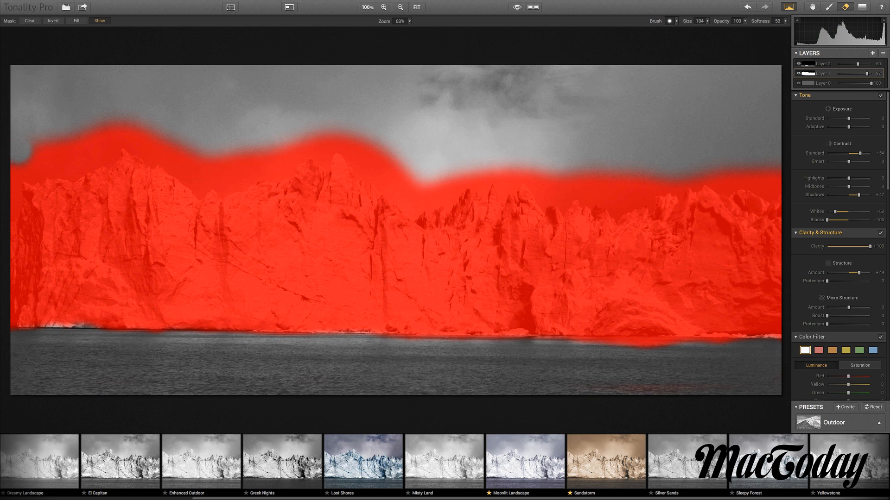
Erase Layer 1's mask from the sky along the ice ridge, refine it around the left peak, and hide the mask overlay
mouse_move(7, 142)
left_mouse_down()
mouse_move(37, 162)
mouse_move(100, 126)
mouse_move(100, 134)
mouse_move(139, 142)
mouse_move(324, 150)
mouse_move(352, 139)
mouse_move(209, 153)
mouse_move(179, 156)
left_mouse_up()
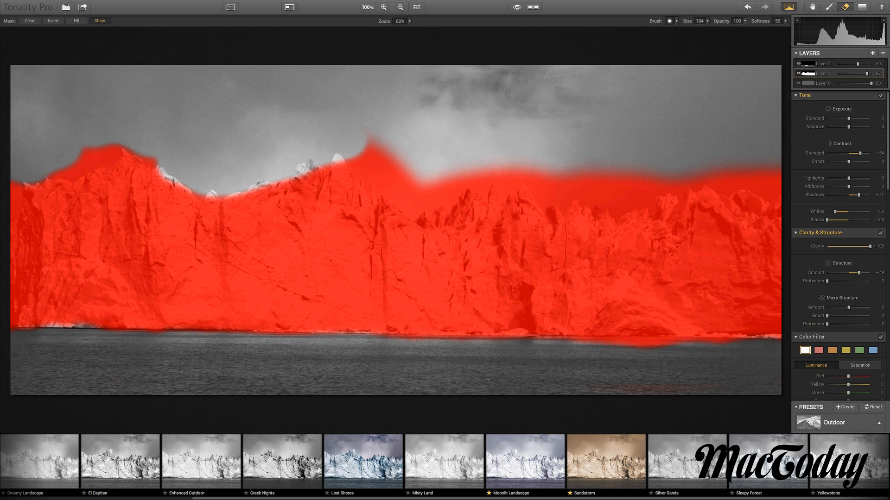
mouse_move(352, 139)
left_mouse_down()
mouse_move(371, 153)
mouse_move(376, 164)
mouse_move(366, 171)
mouse_move(403, 194)
mouse_move(443, 197)
mouse_move(498, 172)
mouse_move(566, 180)
mouse_move(559, 191)
mouse_move(778, 178)
left_mouse_up()
left_click_drag(18, 187, 13, 222)
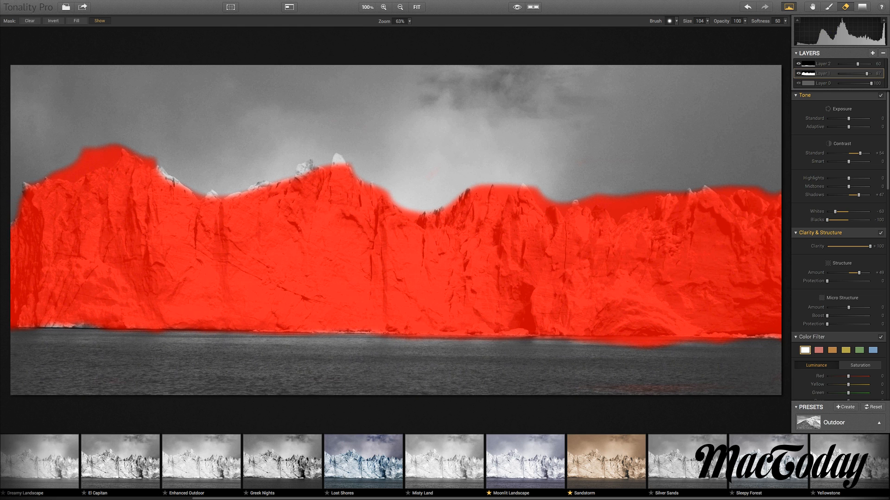
left_click(100, 22)
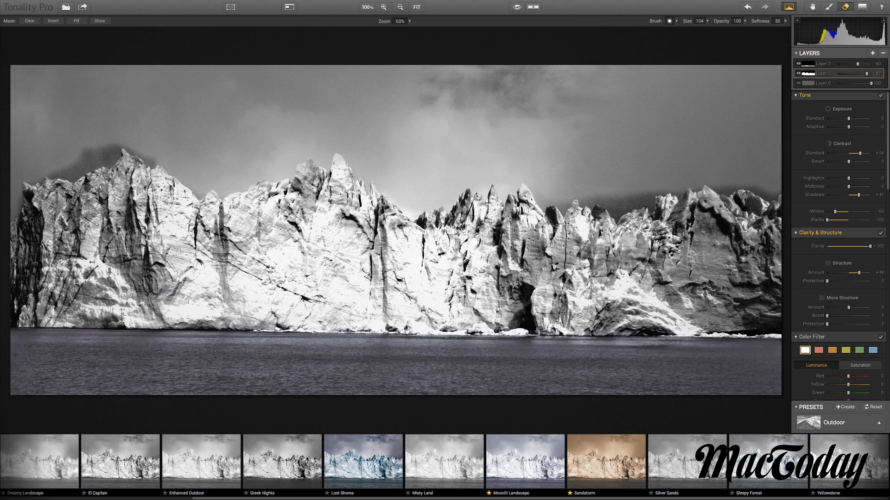
left_click(99, 22)
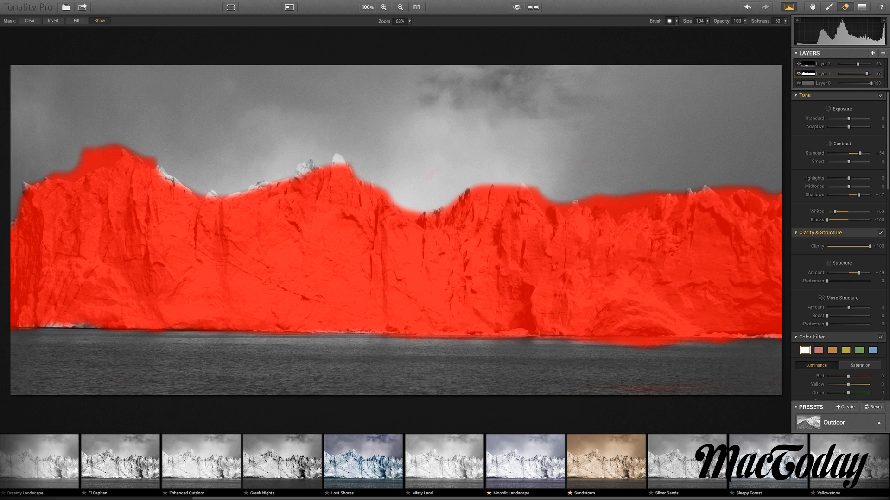
mouse_move(68, 162)
left_mouse_down()
mouse_move(116, 148)
mouse_move(57, 177)
left_mouse_up()
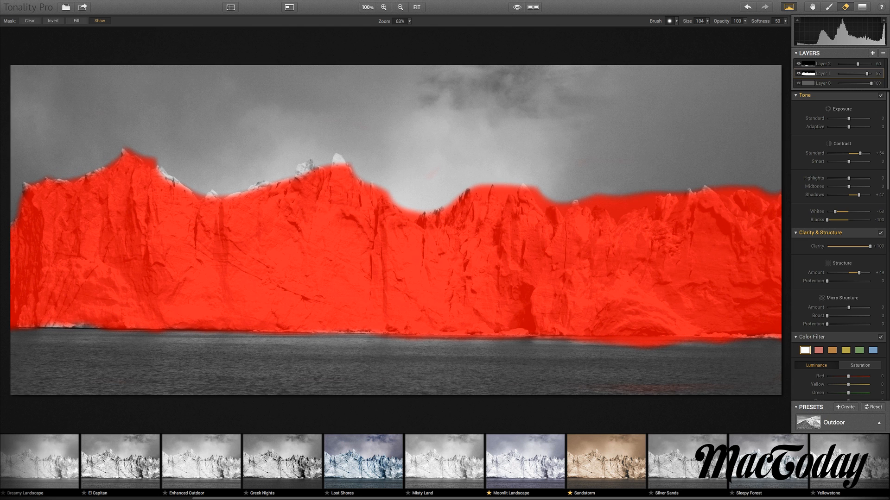
left_click(98, 21)
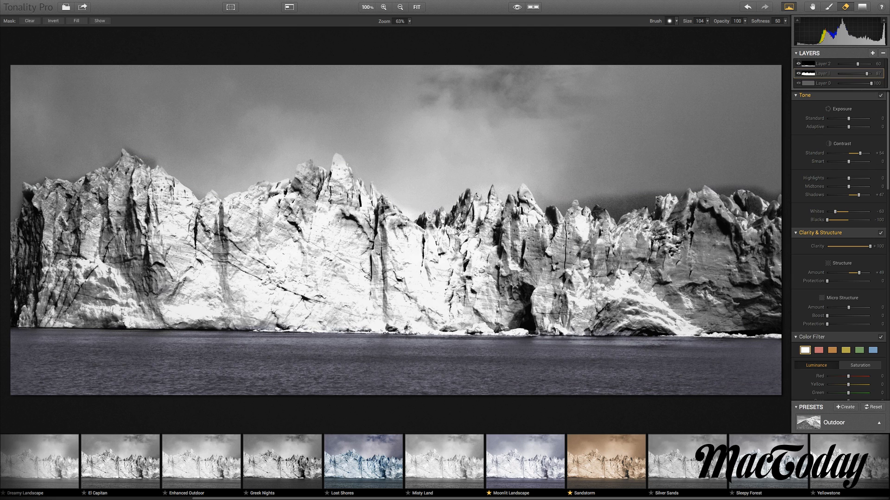
Raise the opacity of Layer 2 and Layer 1 to 100
left_click(818, 64)
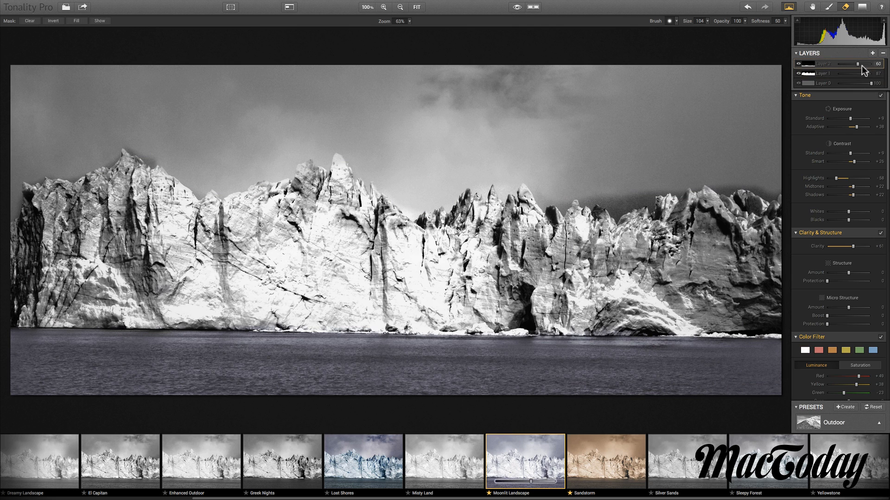
left_click_drag(858, 65, 881, 80)
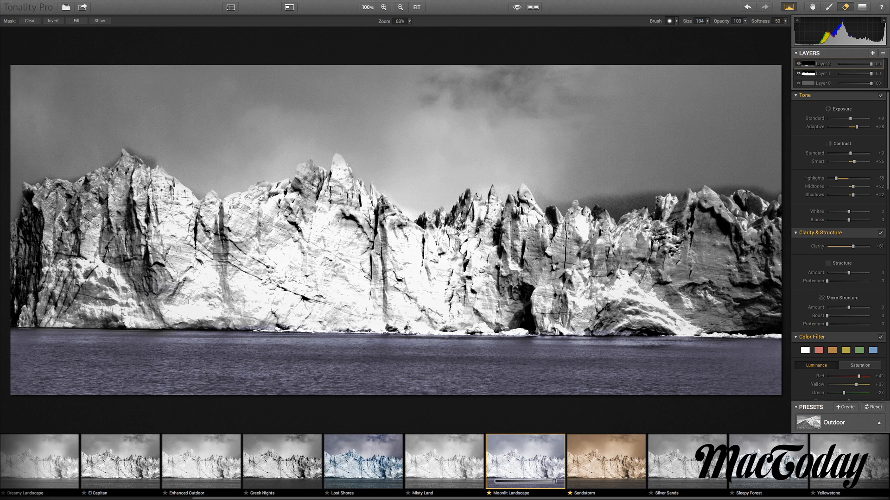
Look over the remaining adjustment sections and open the export and sharing options
scroll(839, 232, "down", 10)
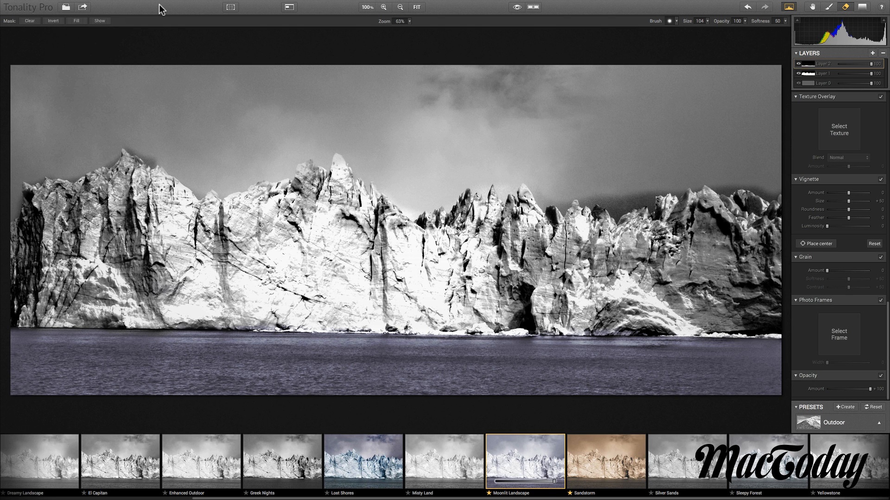
left_click(83, 7)
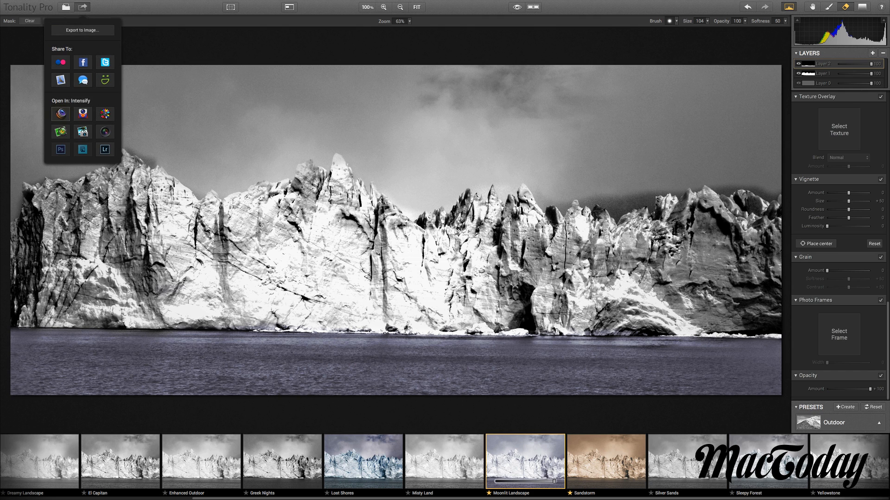